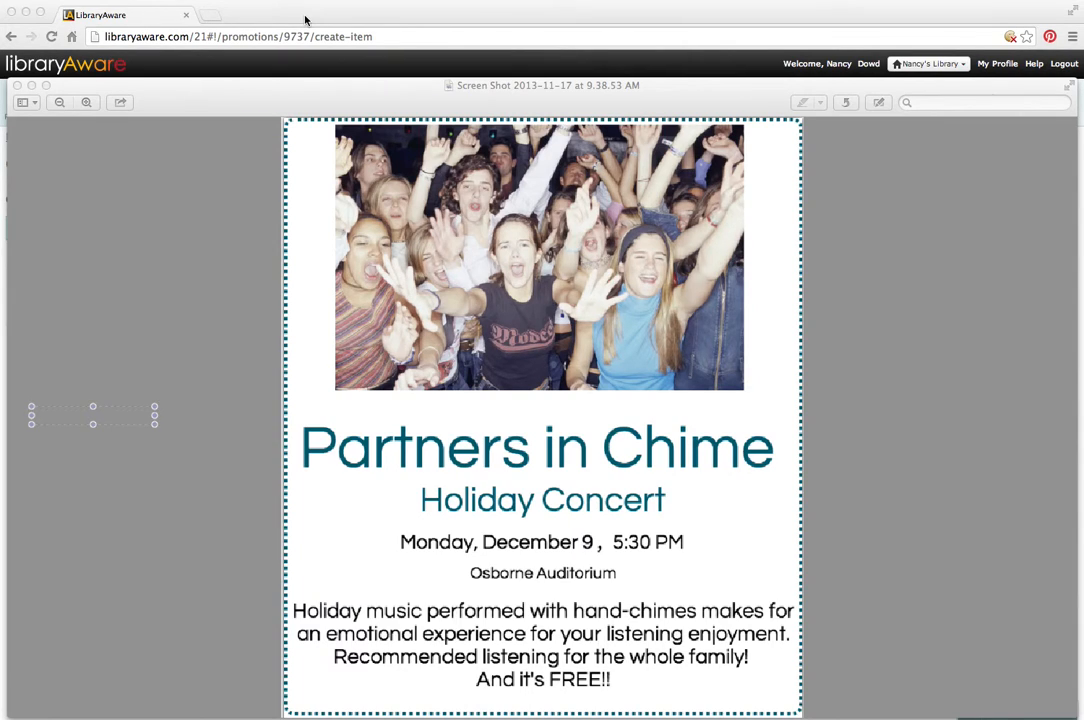
# Step: Search the flyer templates for "overlay" and create an item from the Flyer, Mixed Portrait Overlay template
pyautogui.press('super+w')
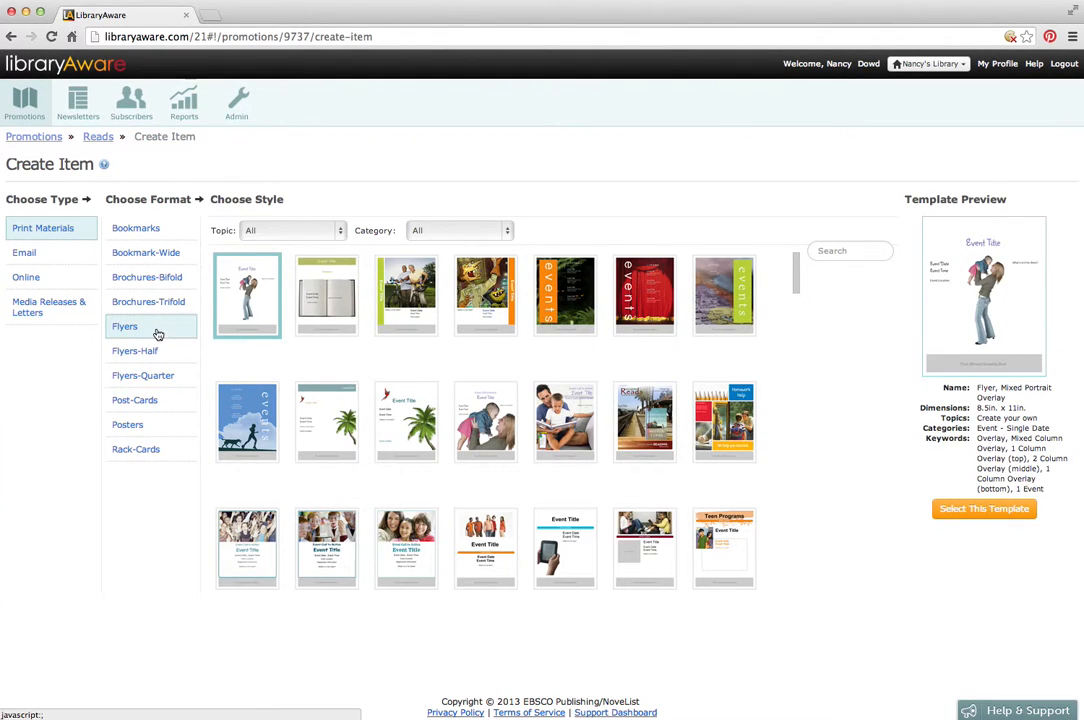
pyautogui.click(884, 249)
pyautogui.write('overlay')
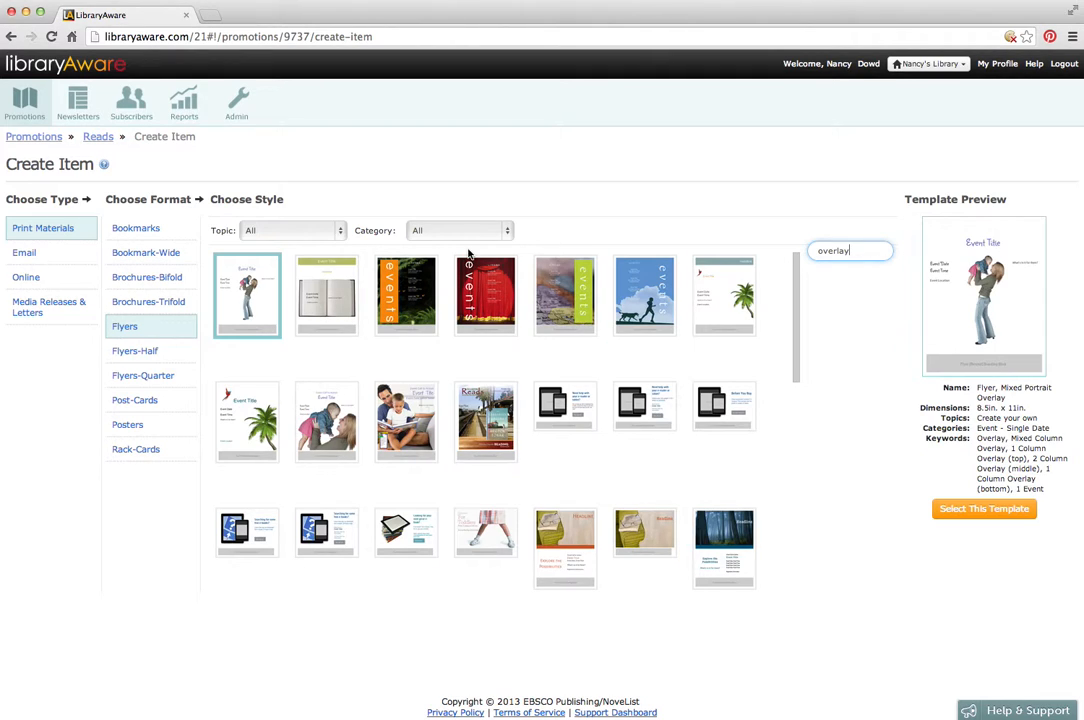
pyautogui.click(244, 308)
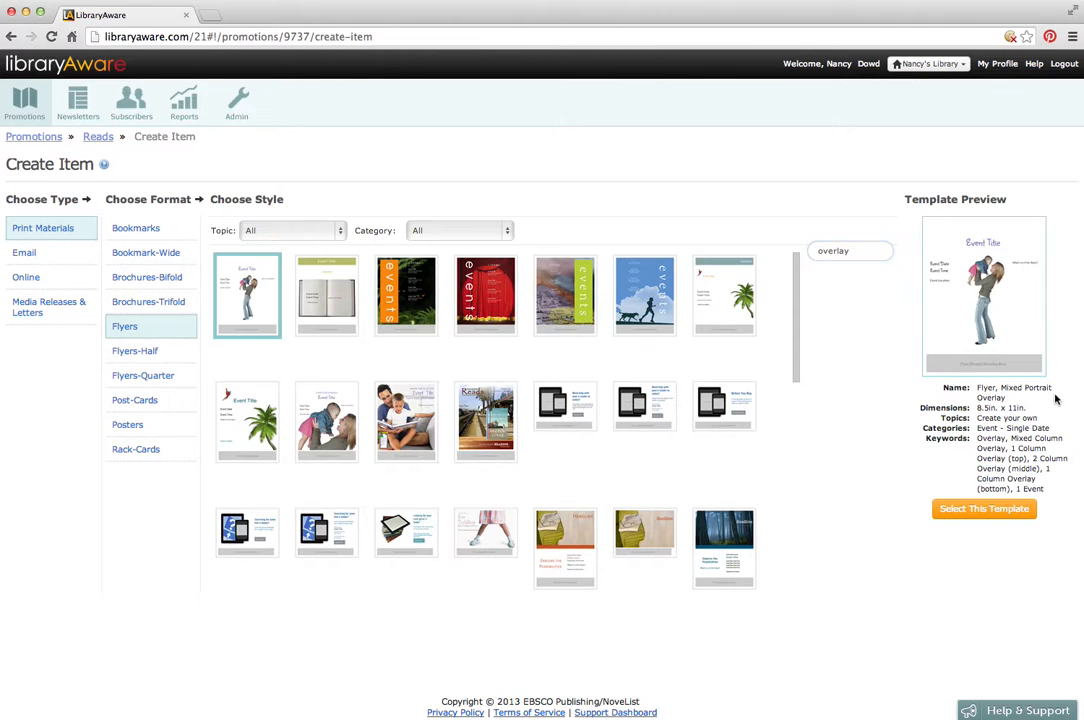
pyautogui.click(984, 511)
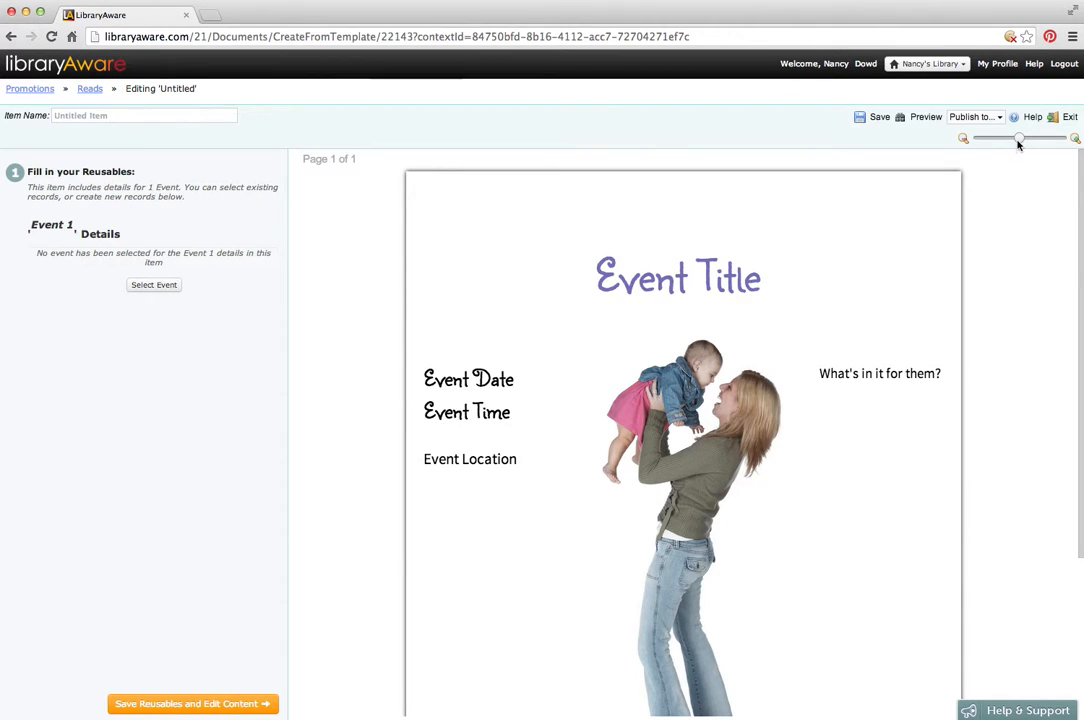
# Step: Fill the flyer's event details with the existing Partners in Chime Holiday Concert event
pyautogui.moveTo(1018, 138); pyautogui.dragTo(1004, 138)
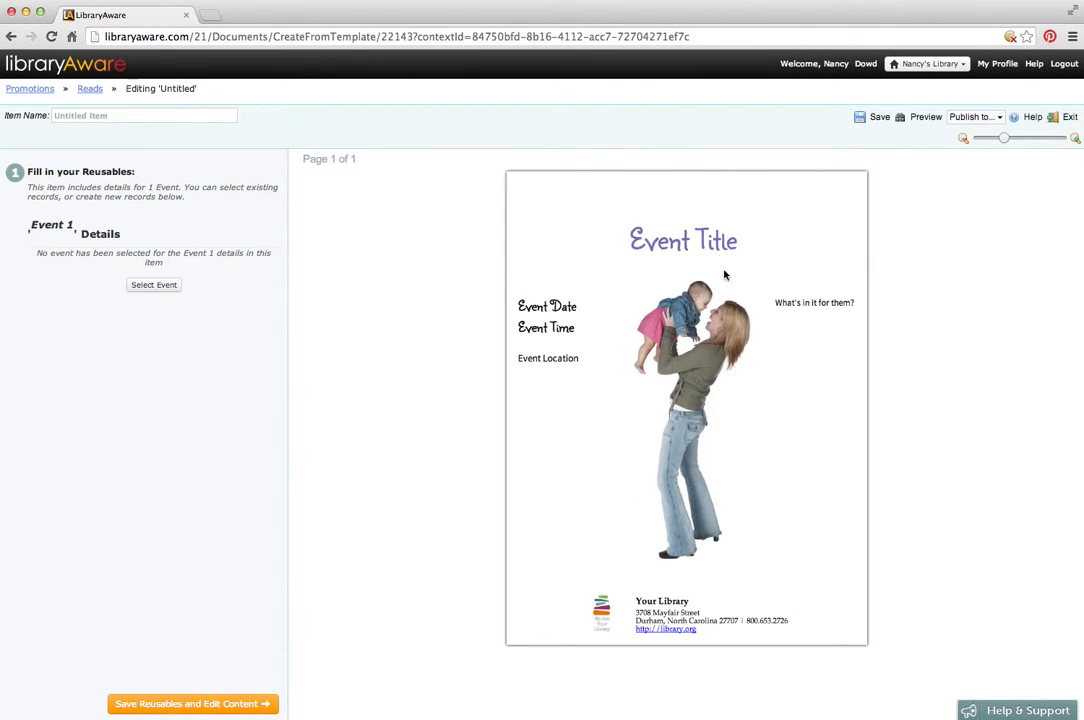
pyautogui.click(147, 287)
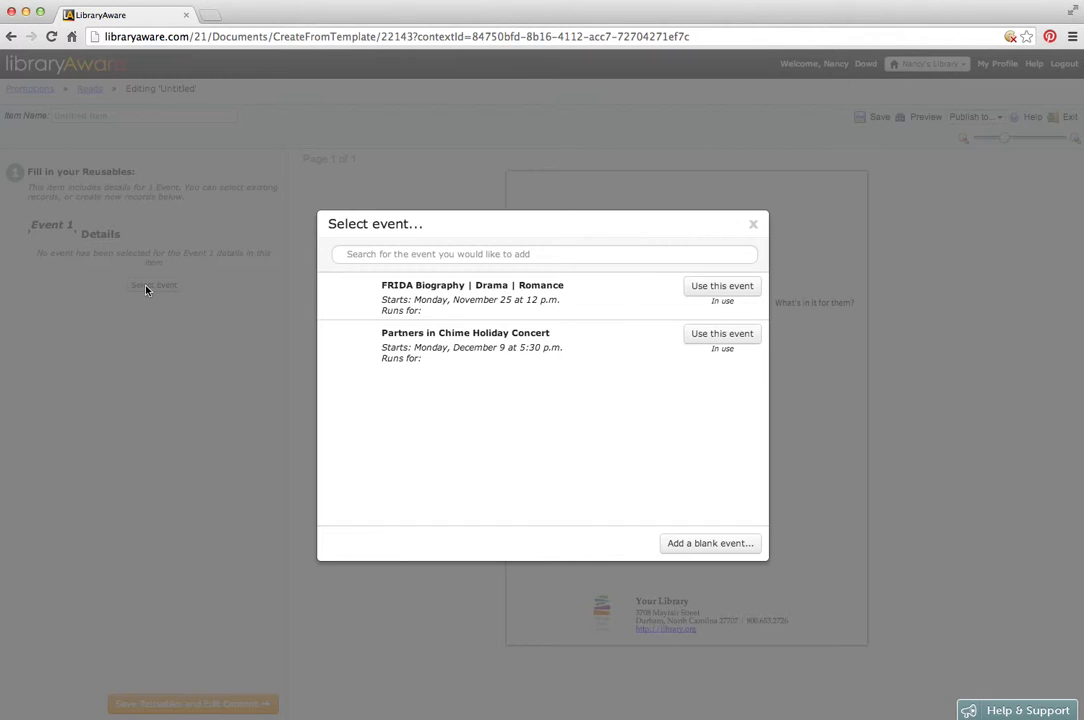
pyautogui.click(722, 334)
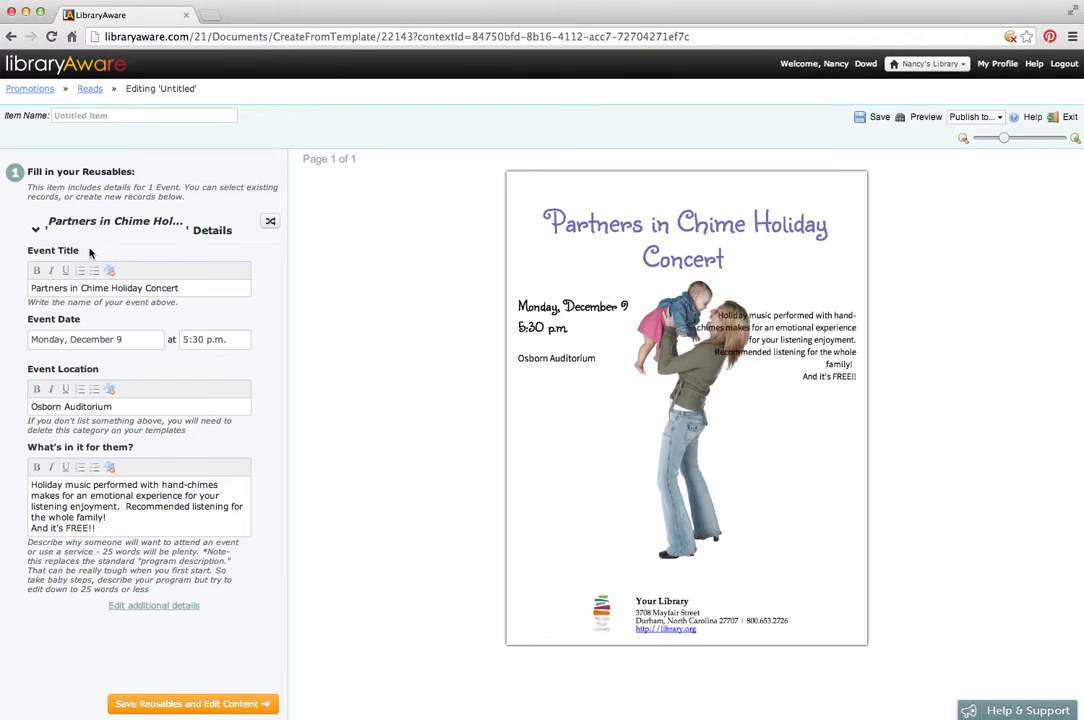
pyautogui.click(127, 288)
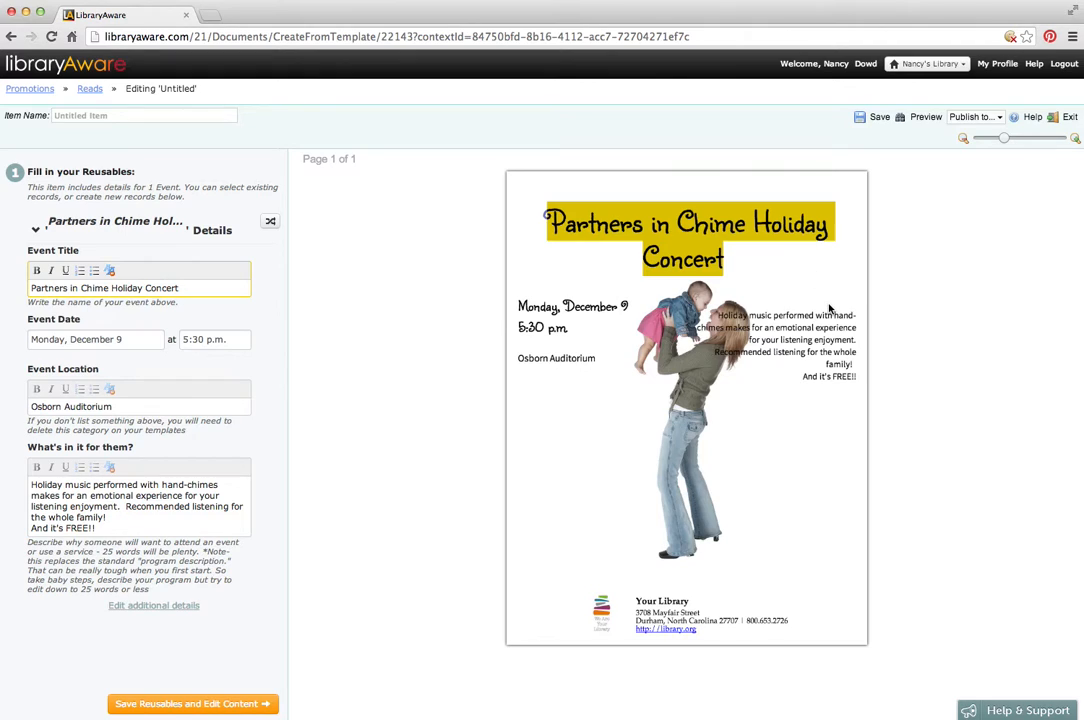
# Step: Save the reusable event details, continue to content editing, and save the item as "chime flyer 1"
pyautogui.click(197, 705)
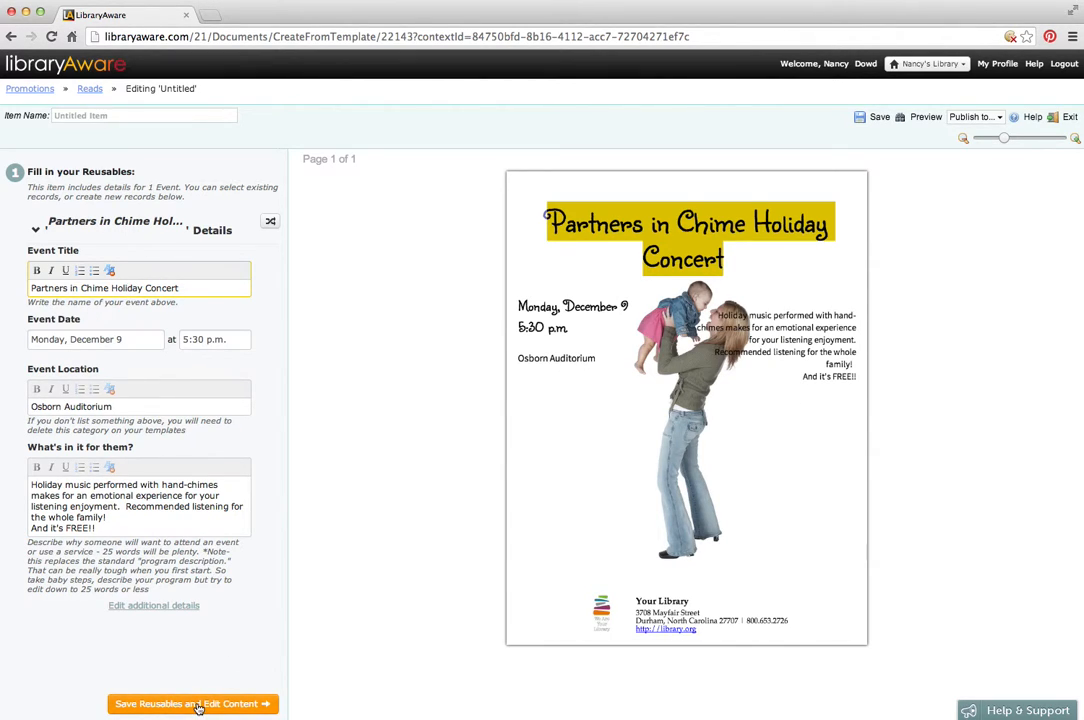
pyautogui.click(475, 392)
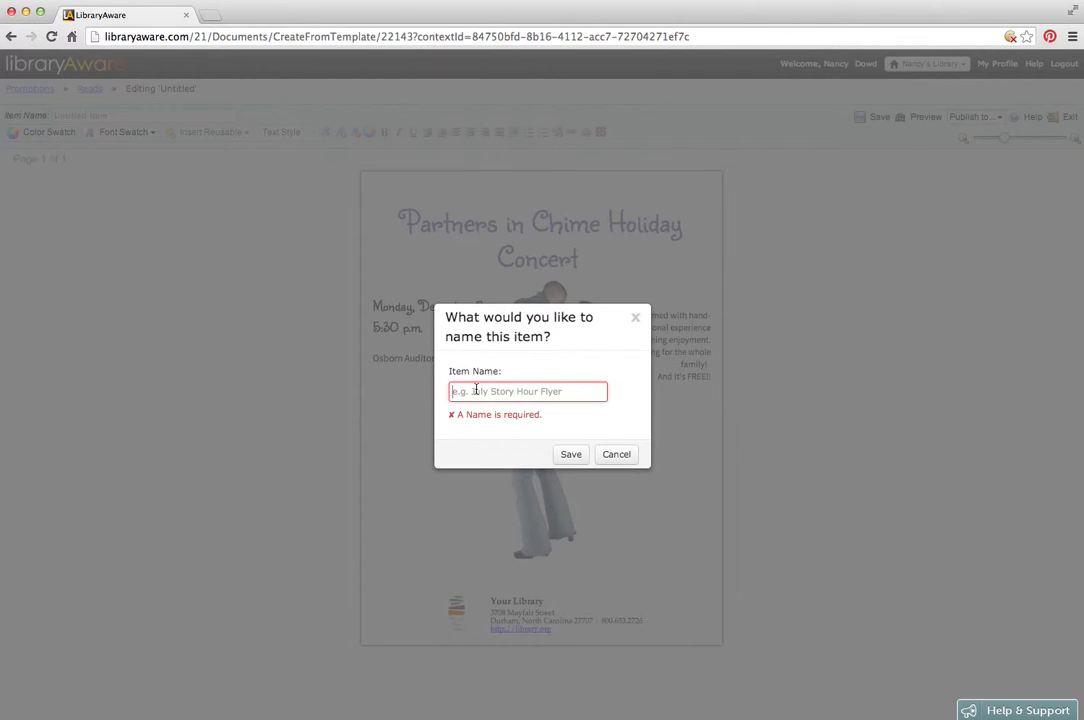
pyautogui.write('chime flyer 1')
pyautogui.click(571, 441)
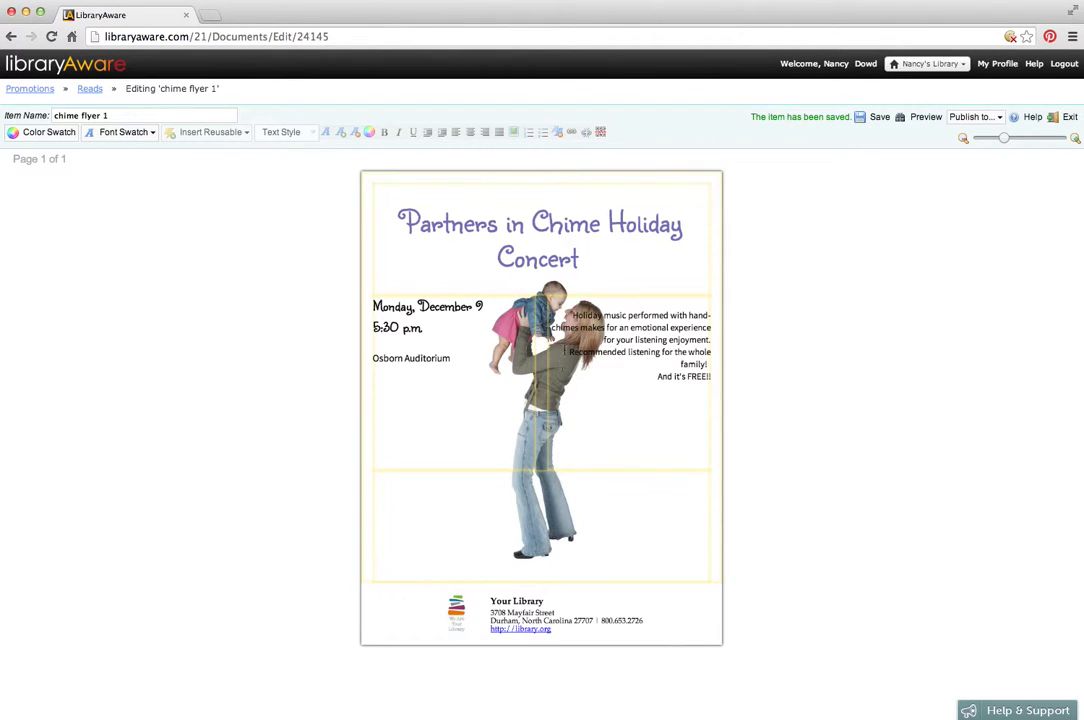
# Step: Replace the mother-and-baby background picture with wreath.jpg, limiting the image choices to this promotion
pyautogui.moveTo(563, 422); pyautogui.dragTo(495, 373)
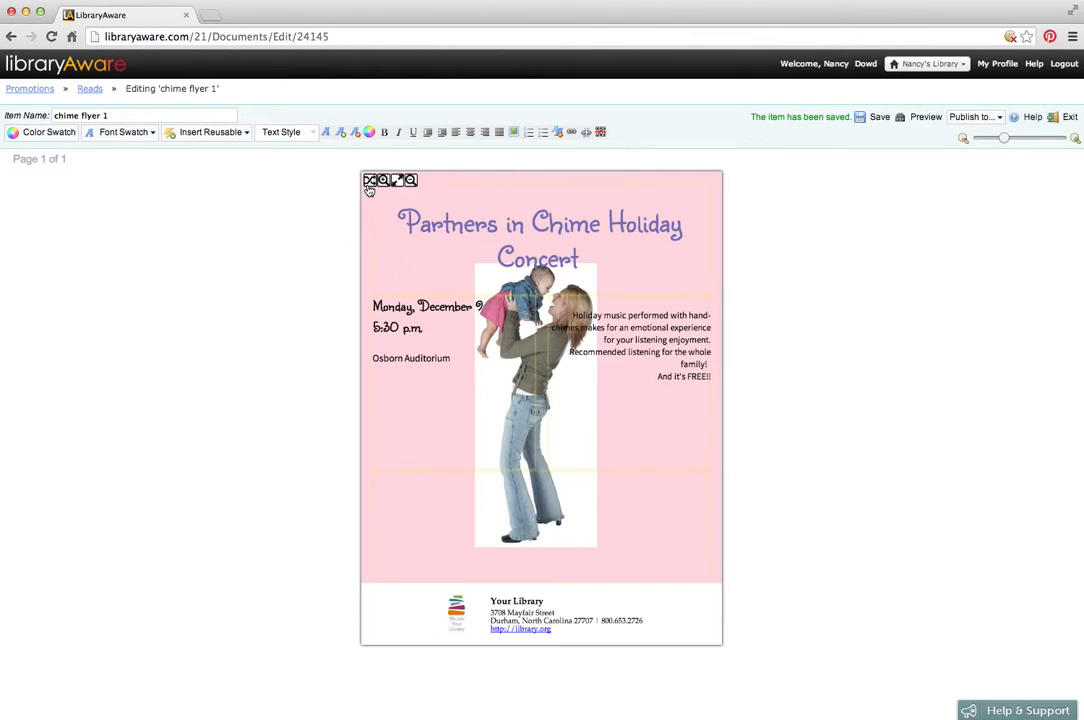
pyautogui.click(370, 183)
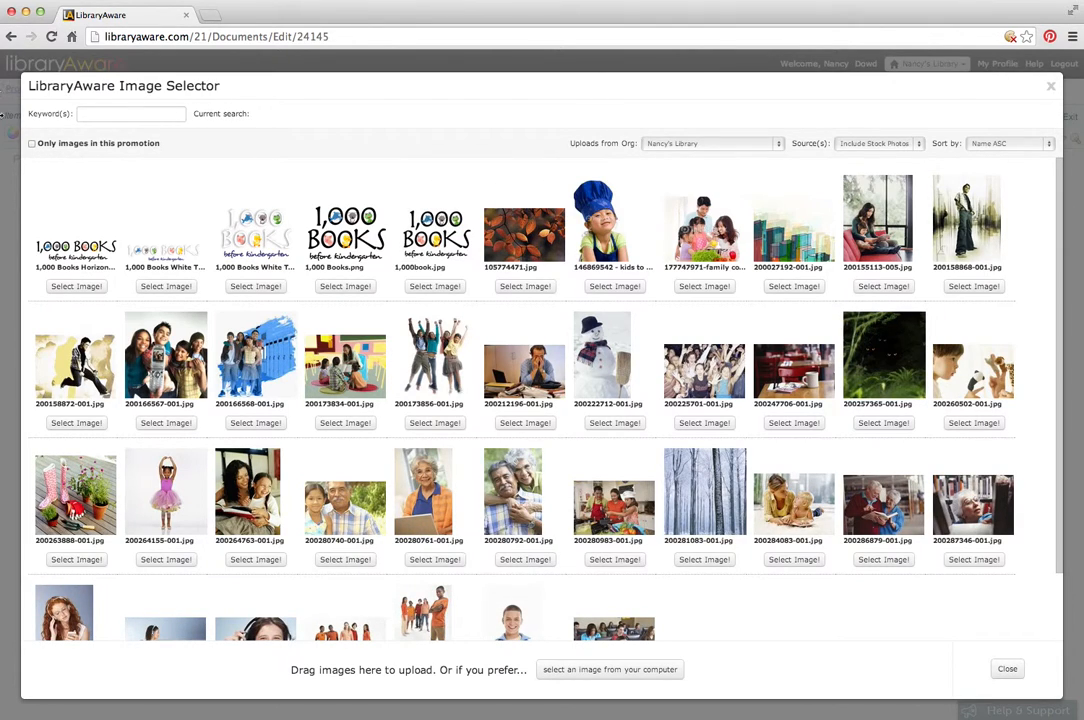
pyautogui.click(33, 144)
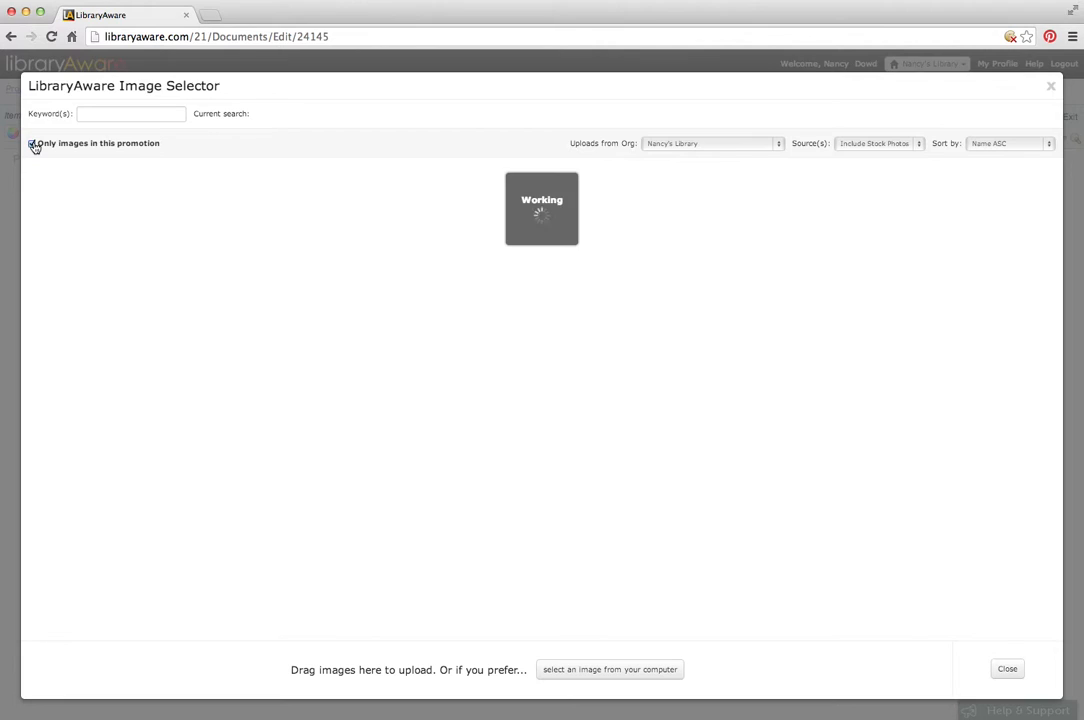
pyautogui.moveTo(718, 268)
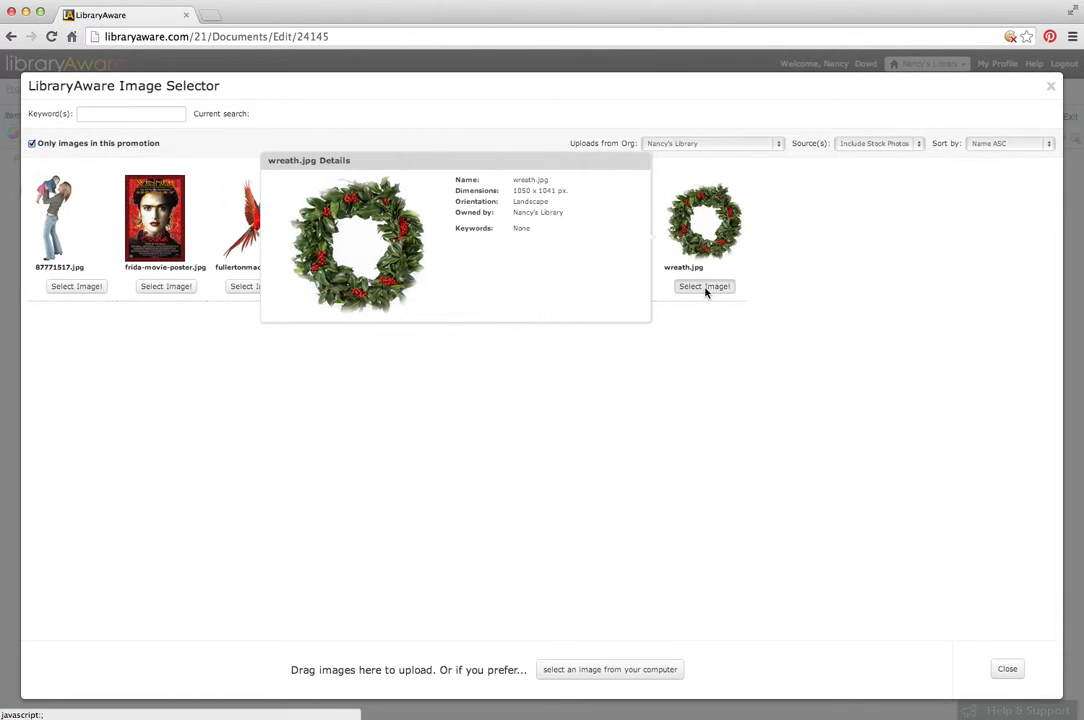
pyautogui.click(705, 287)
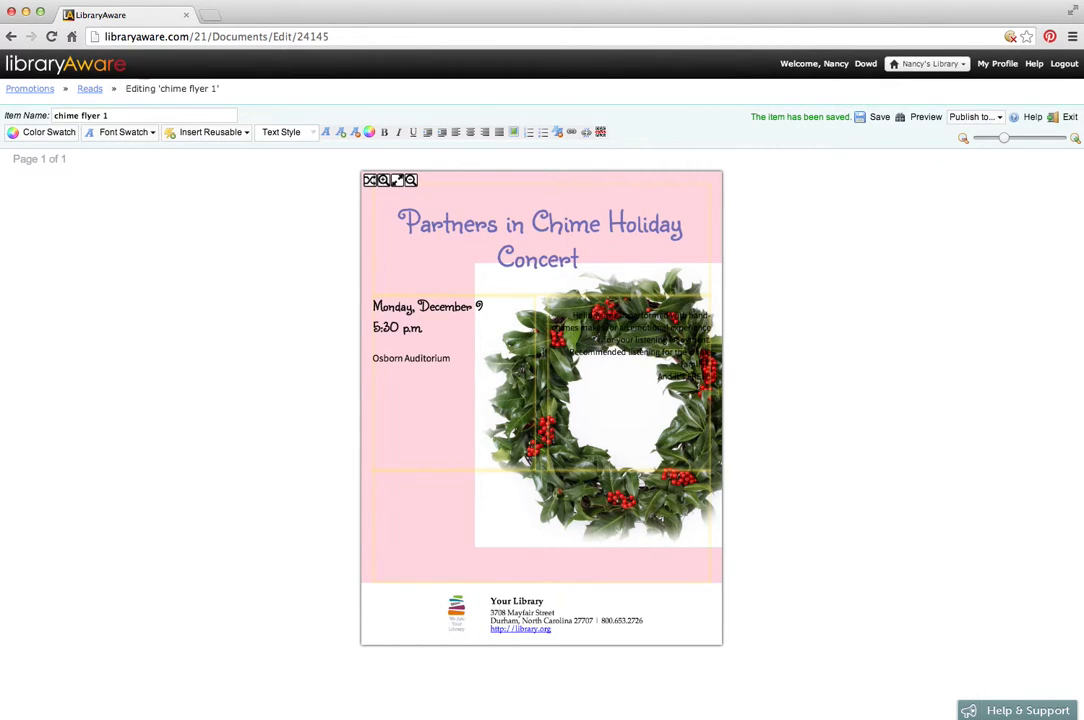
# Step: Enlarge the wreath picture and reposition it so the leaves frame the area above the library footer
pyautogui.click(383, 181)
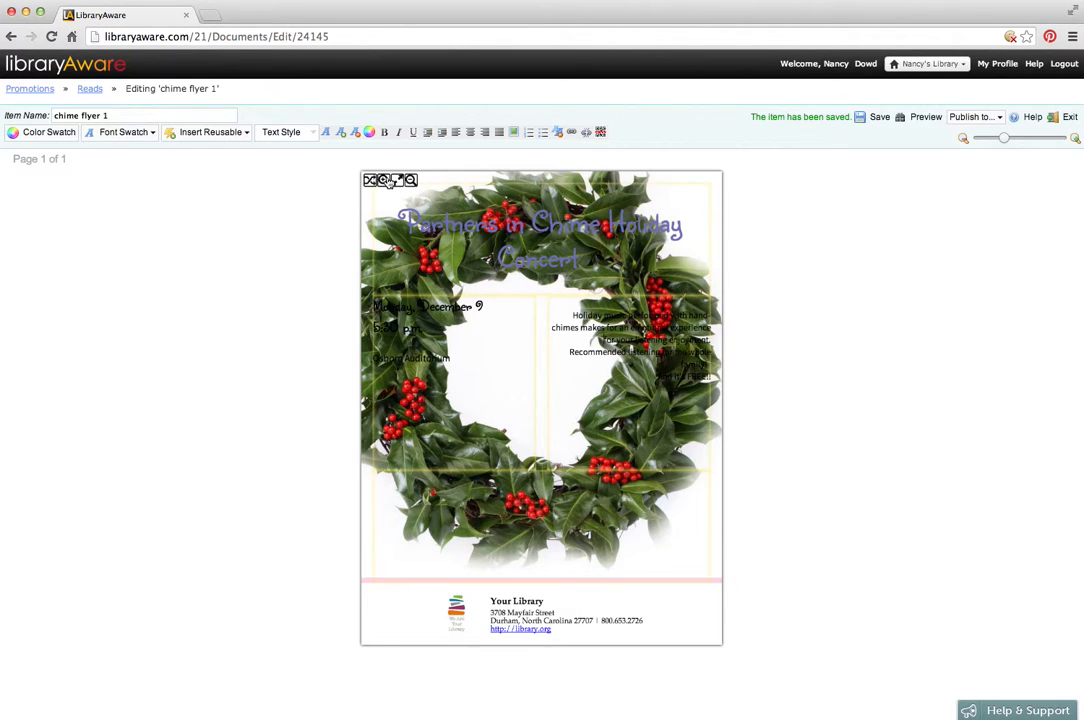
pyautogui.click(385, 180)
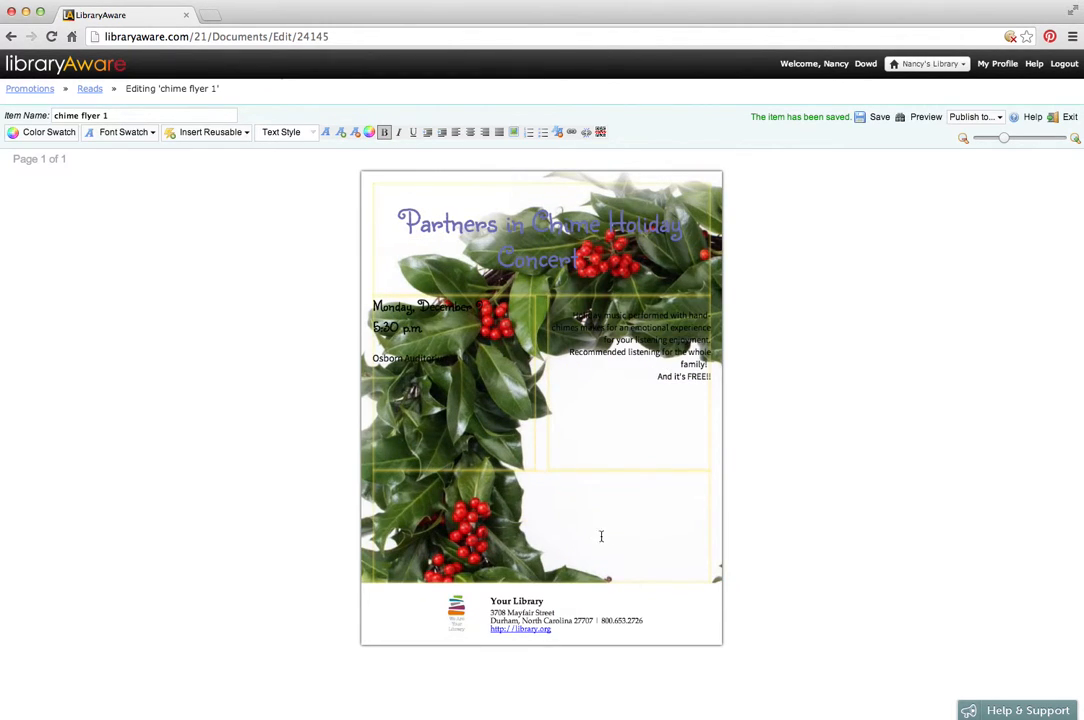
pyautogui.moveTo(545, 451); pyautogui.dragTo(378, 266)
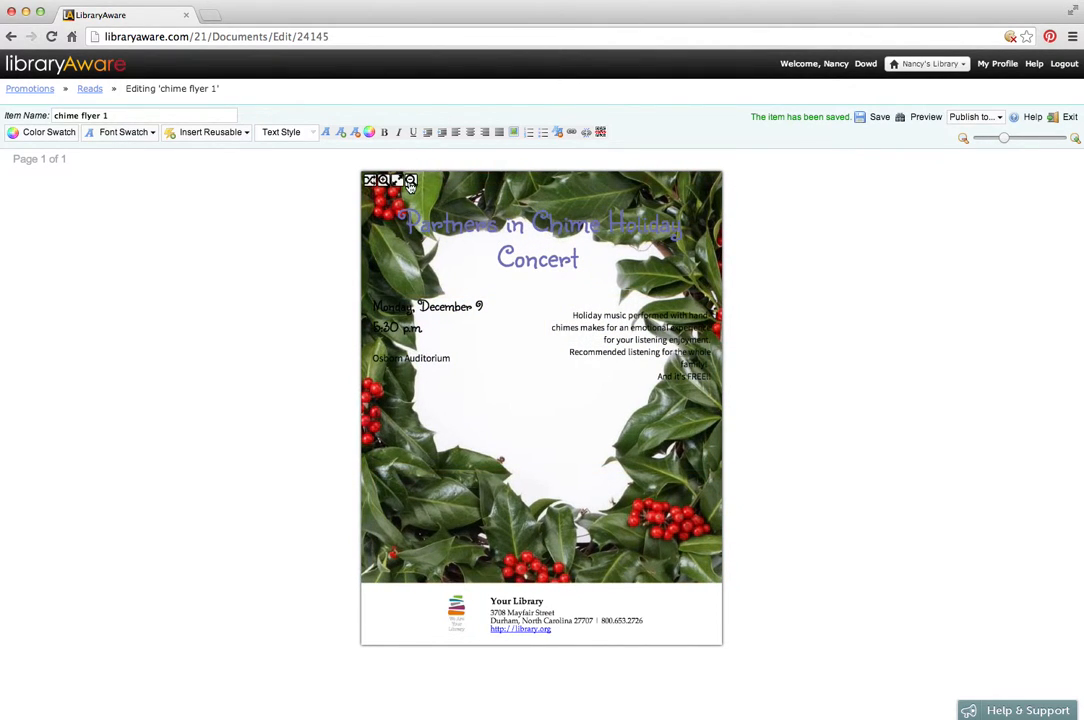
pyautogui.click(389, 182)
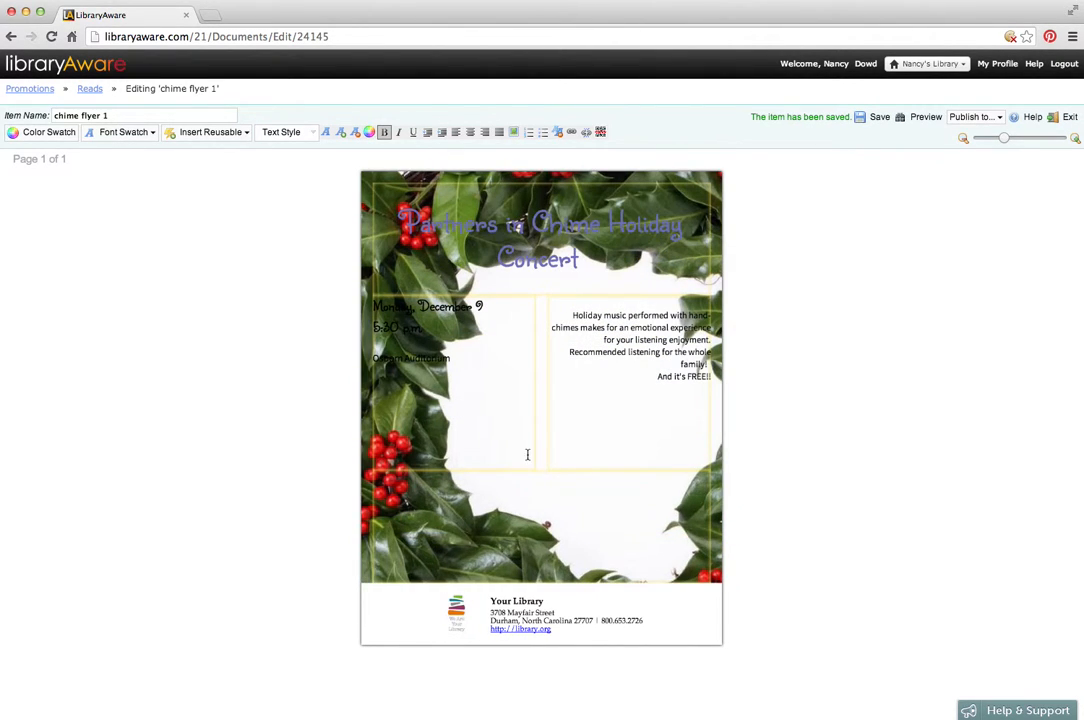
pyautogui.moveTo(535, 450); pyautogui.dragTo(462, 360)
# Step: Break the flyer title after "Chime" so that "Holiday Concert" starts the second line
pyautogui.click(530, 226)
pyautogui.press('Return')
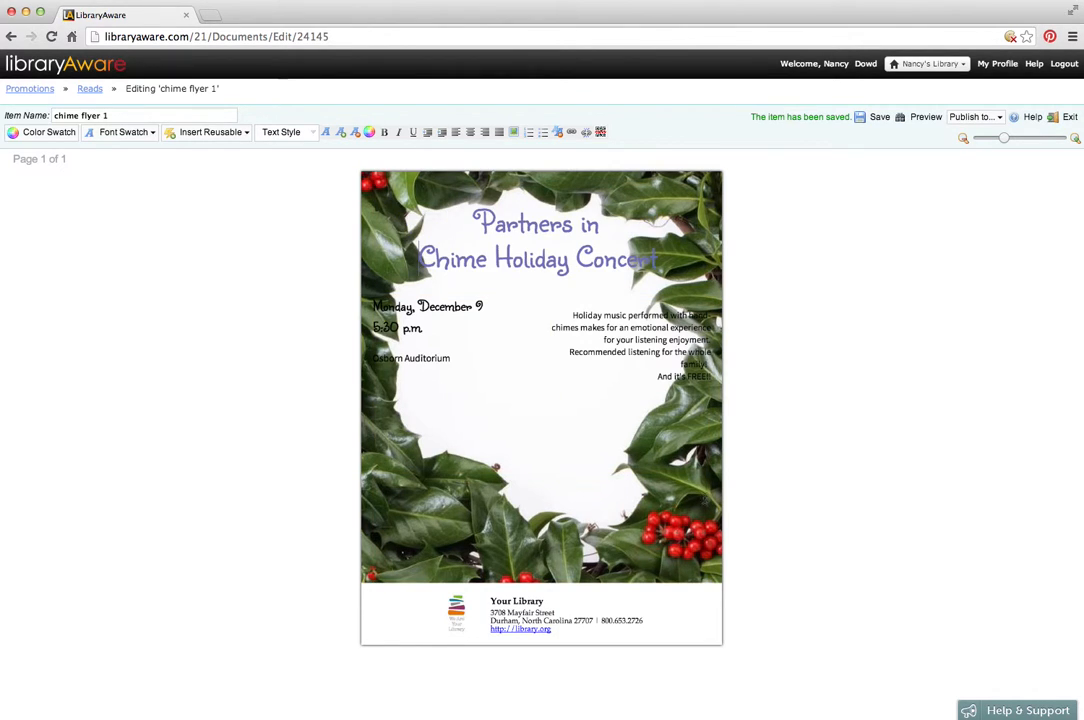
pyautogui.press('BackSpace')
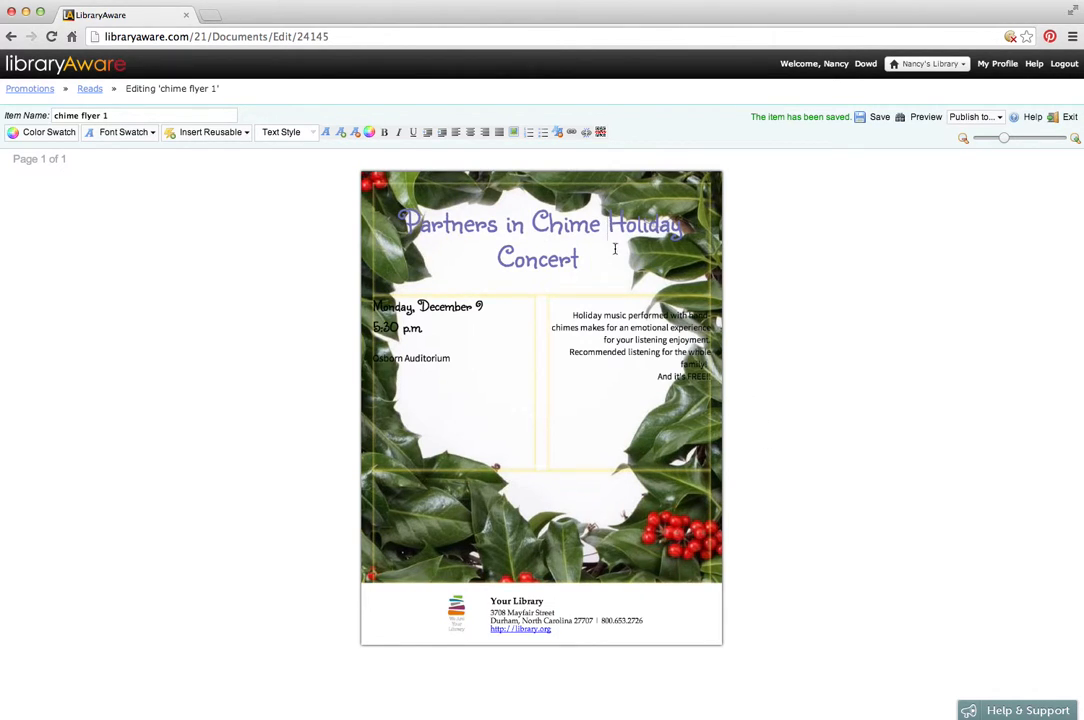
pyautogui.press('Return')
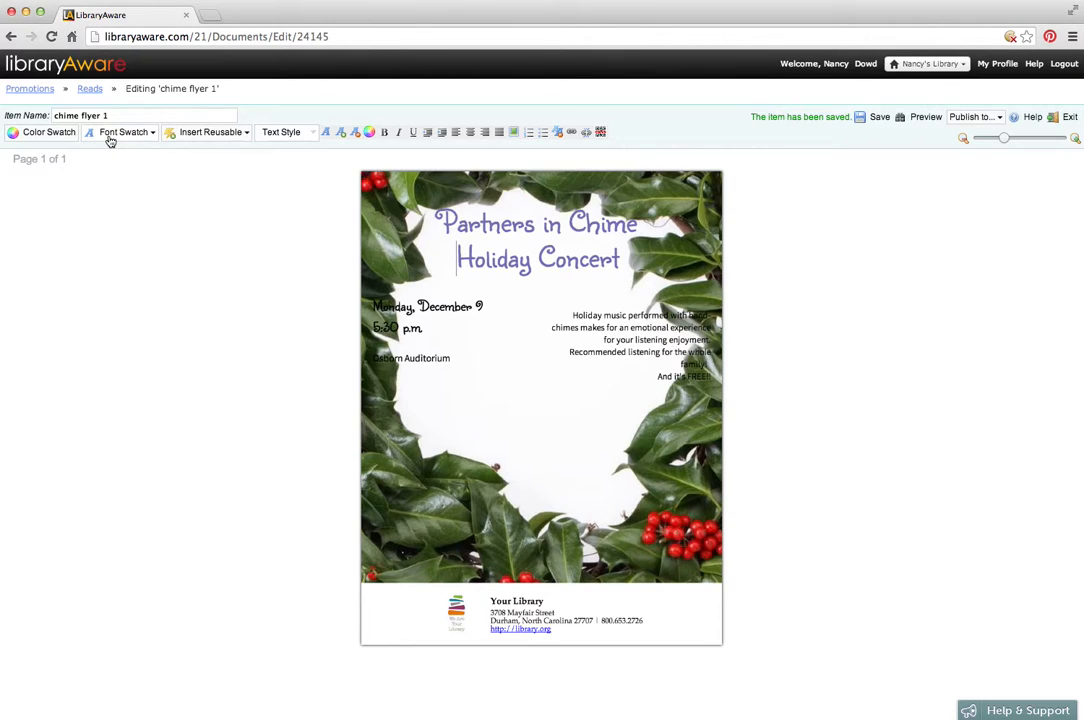
# Step: Apply the Spirax font swatch to the flyer
pyautogui.click(110, 139)
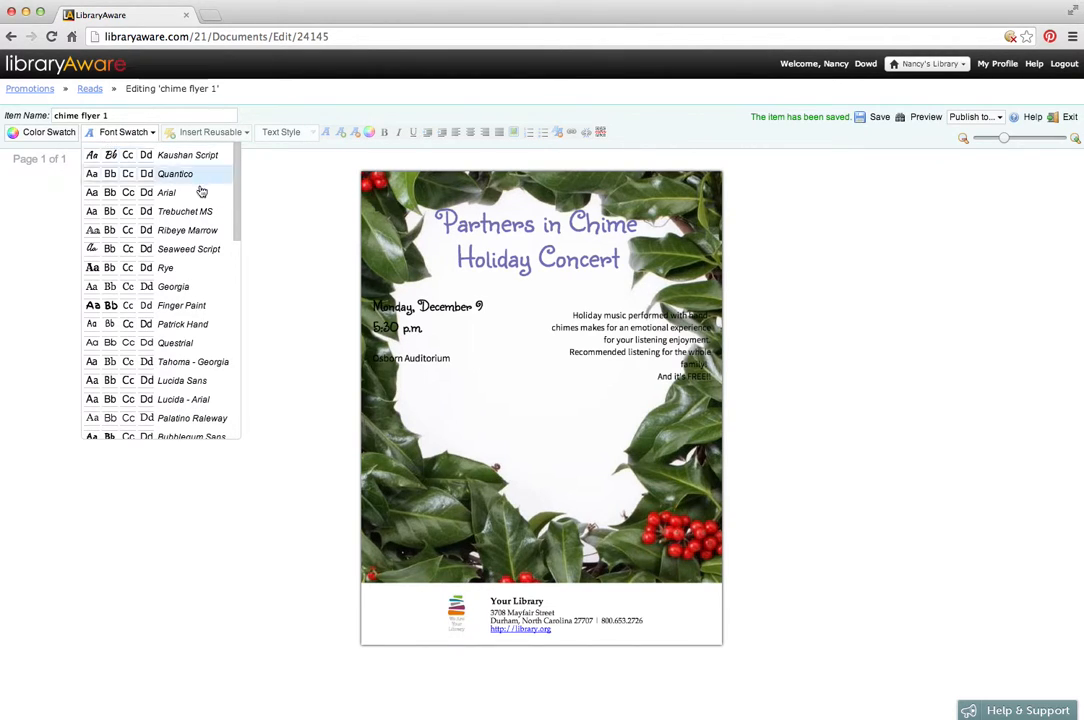
pyautogui.moveTo(237, 225); pyautogui.dragTo(240, 300)
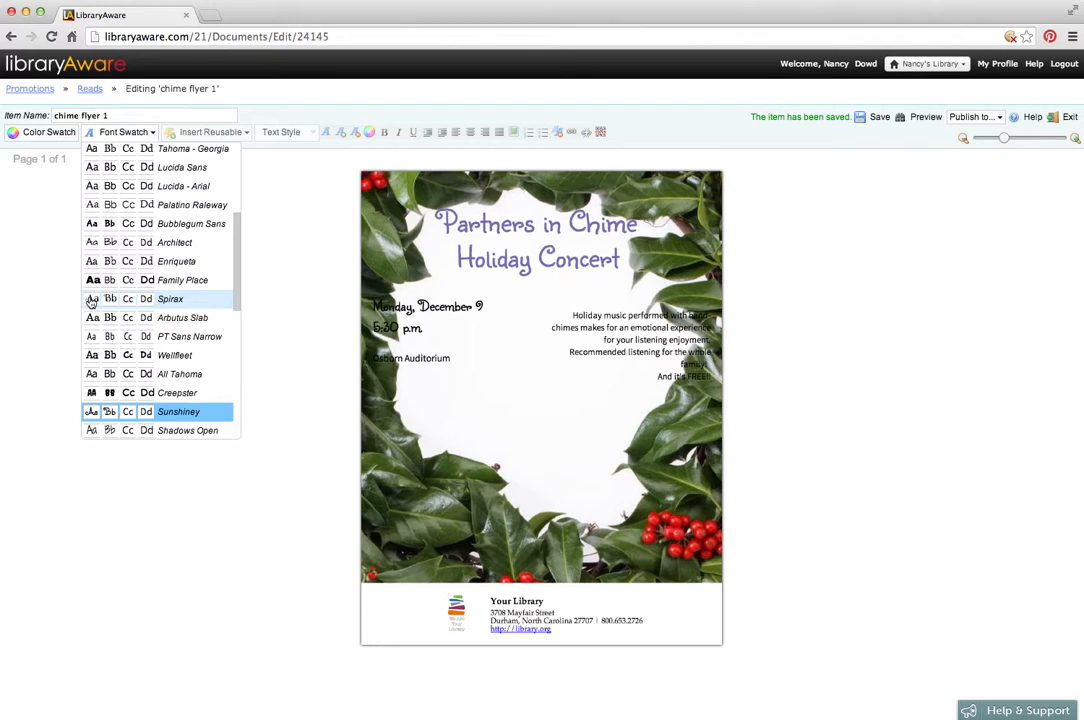
pyautogui.click(94, 305)
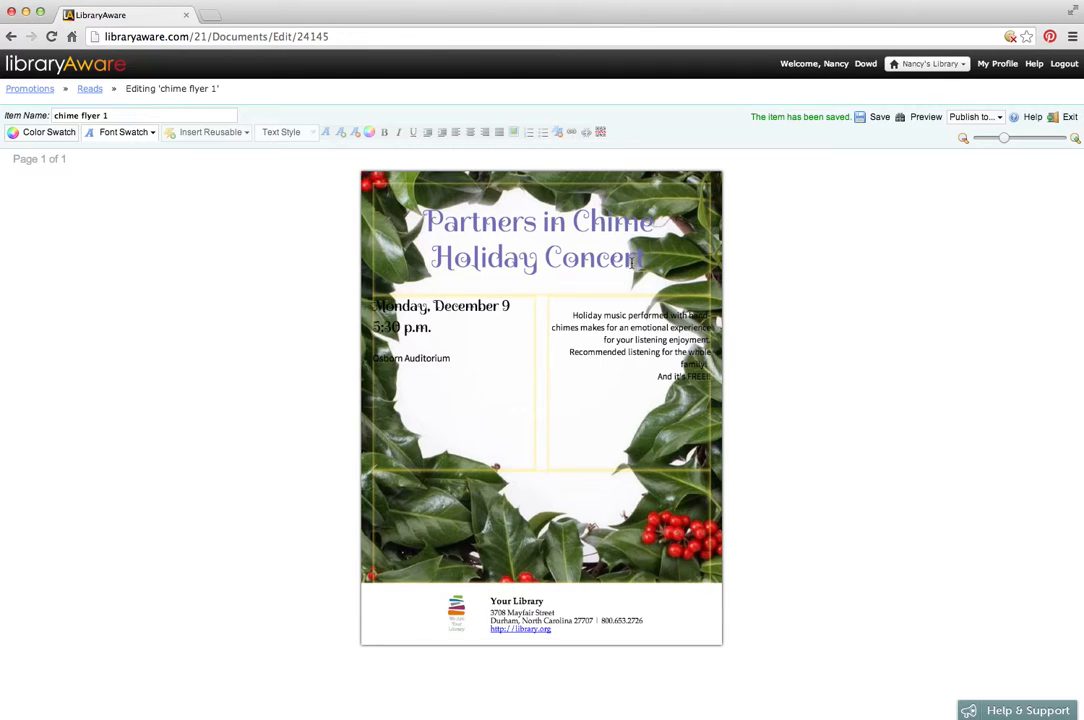
# Step: Decrease the font size of the two-line title by several steps and shift the title slightly lower in the wreath
pyautogui.moveTo(648, 262); pyautogui.dragTo(415, 206)
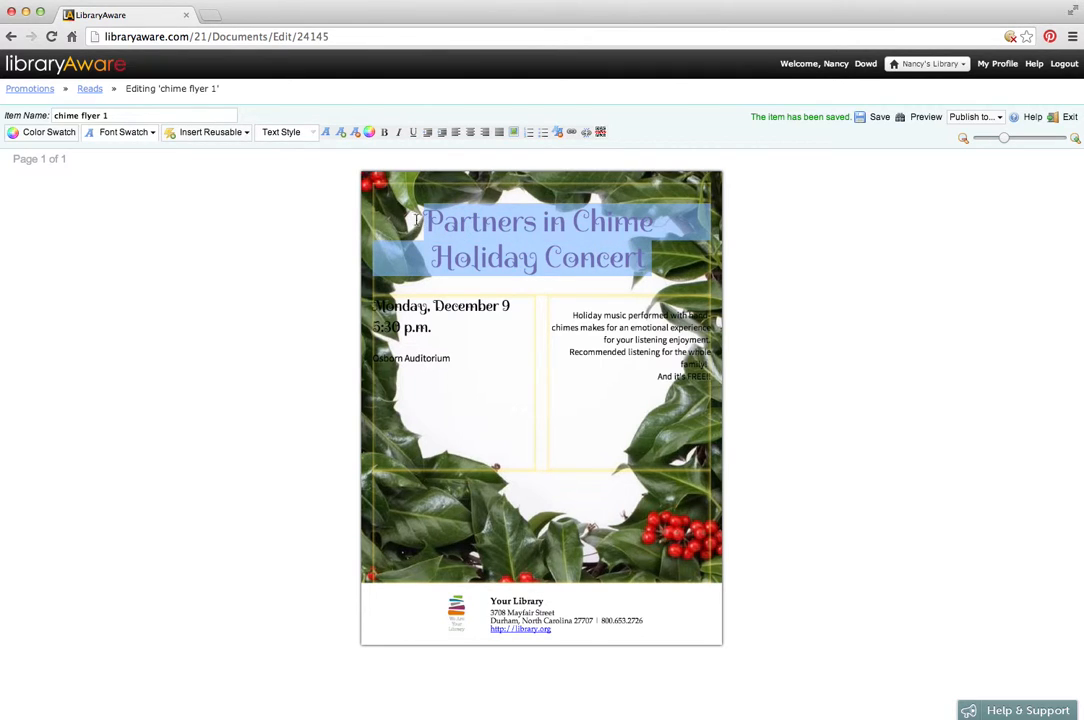
pyautogui.click(356, 134)
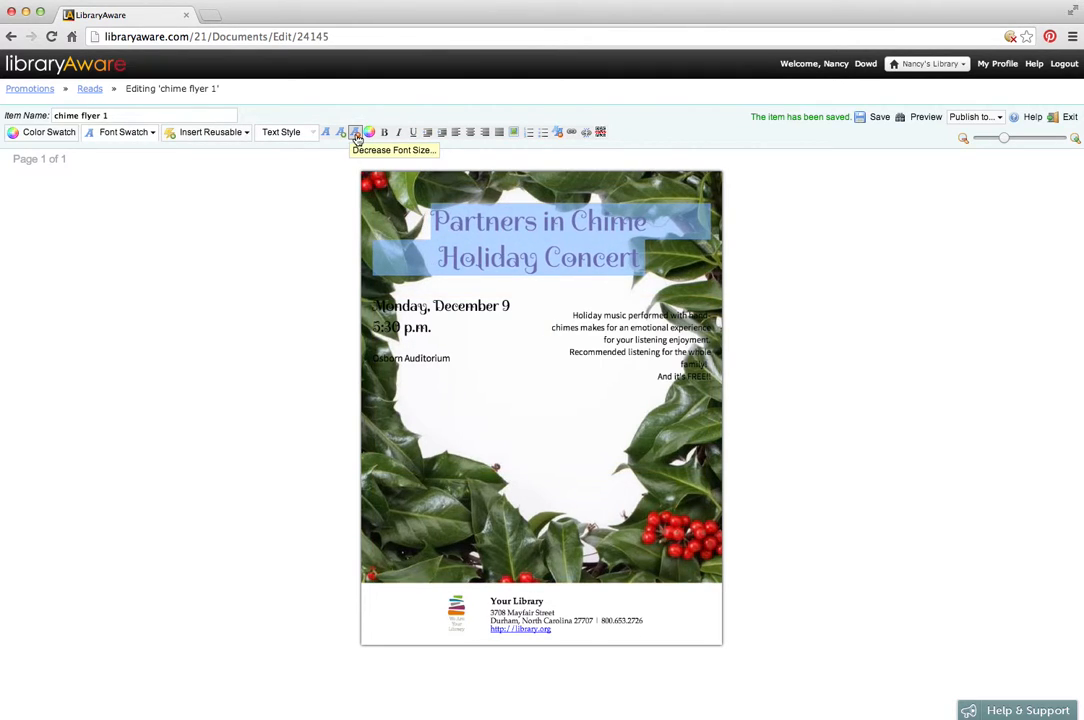
pyautogui.click(356, 134)
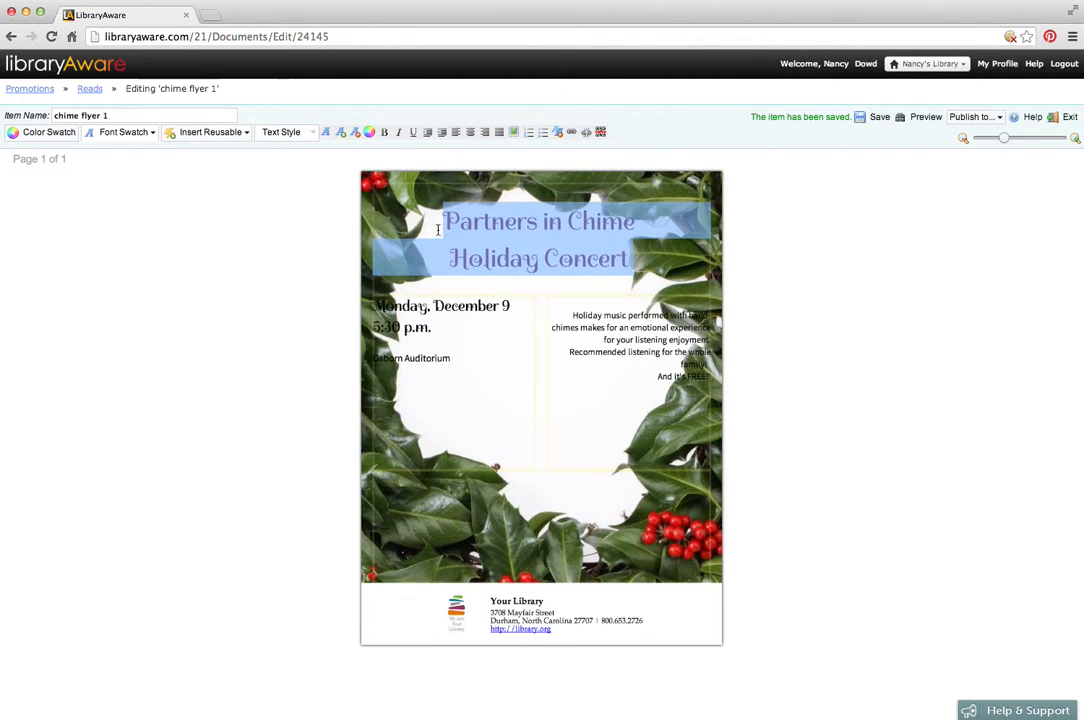
pyautogui.click(355, 133)
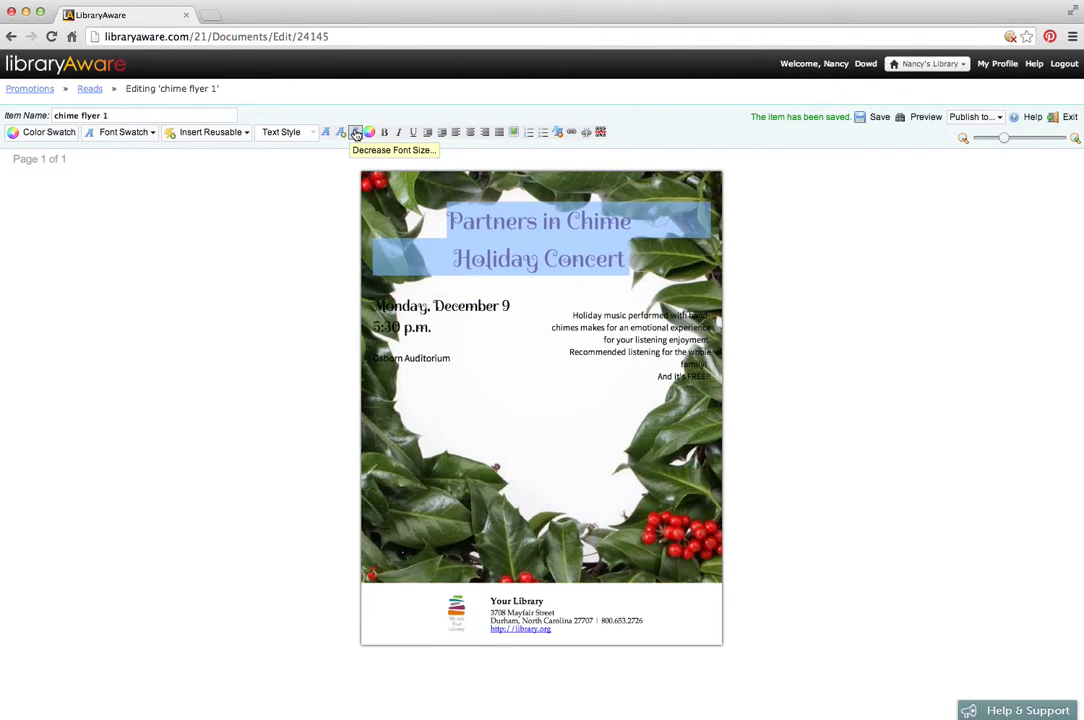
pyautogui.click(448, 224)
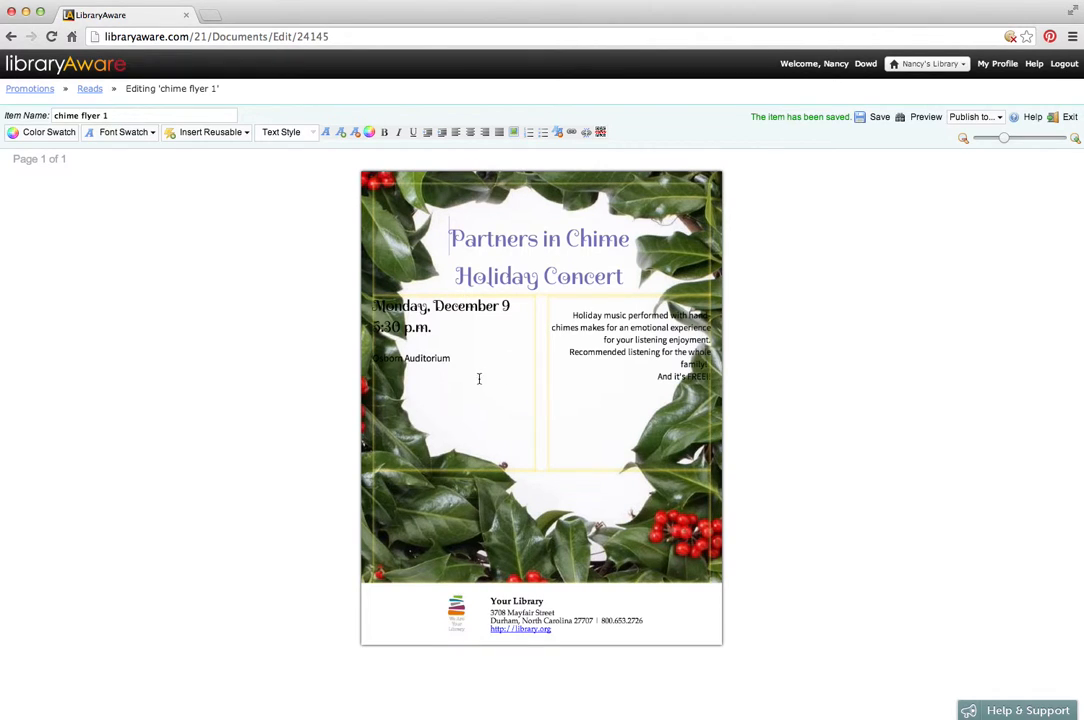
# Step: Right-align the date, time and location, and split the date into "Monday" and "December 9" on separate lines without the comma
pyautogui.moveTo(458, 358); pyautogui.dragTo(373, 304)
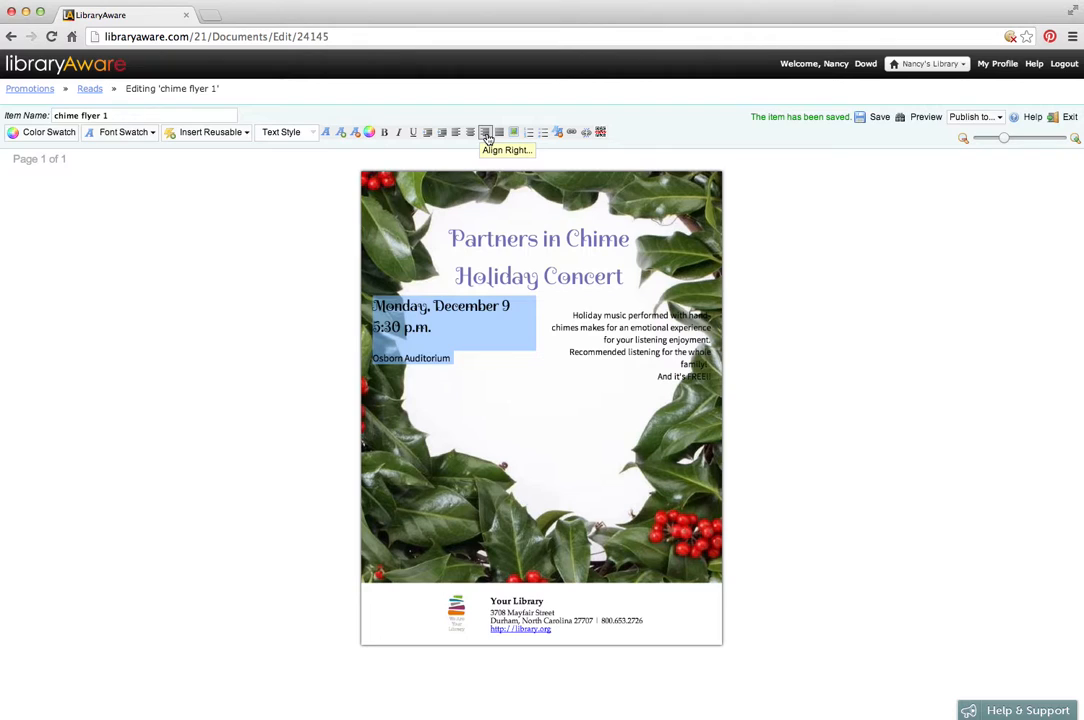
pyautogui.click(485, 134)
pyautogui.click(457, 305)
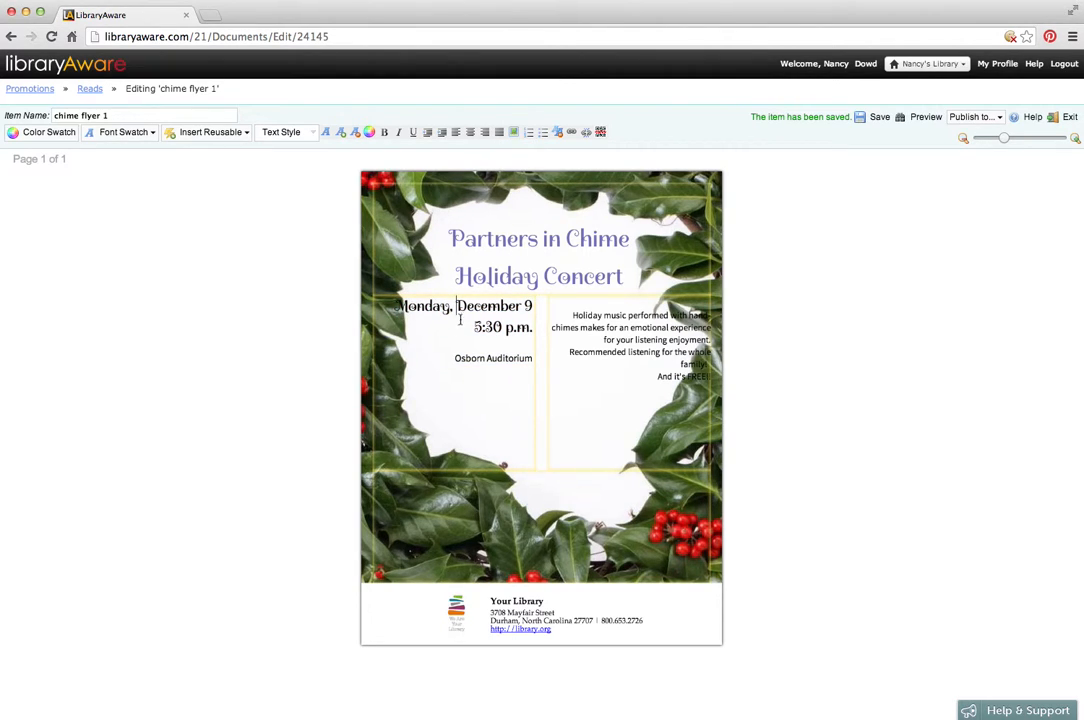
pyautogui.press('BackSpace')
pyautogui.press('BackSpace')
pyautogui.press('Return')
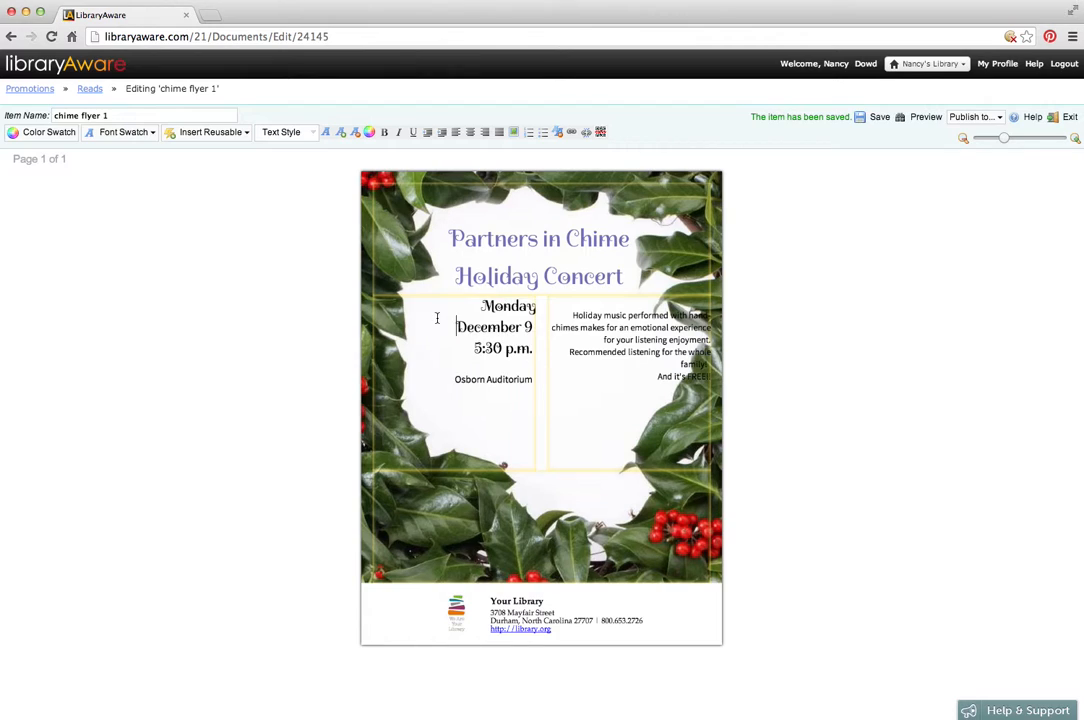
# Step: Increase the font size of the "Monday", "December 9" and "5:30 p.m." lines by several steps
pyautogui.moveTo(481, 306); pyautogui.dragTo(533, 348)
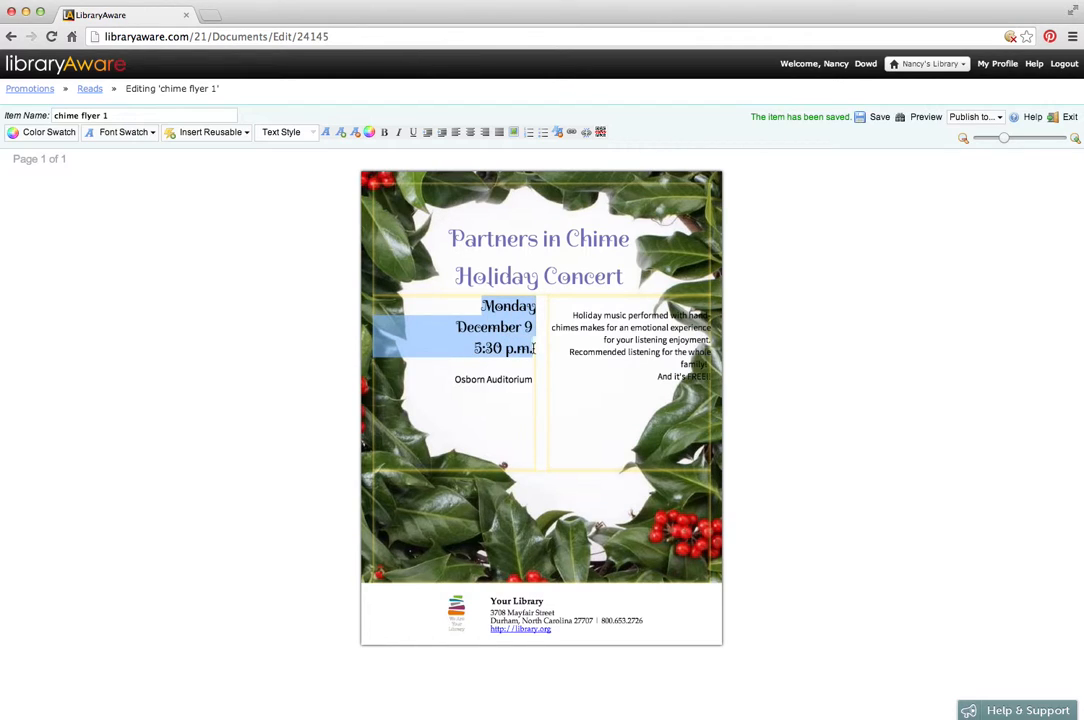
pyautogui.click(340, 132)
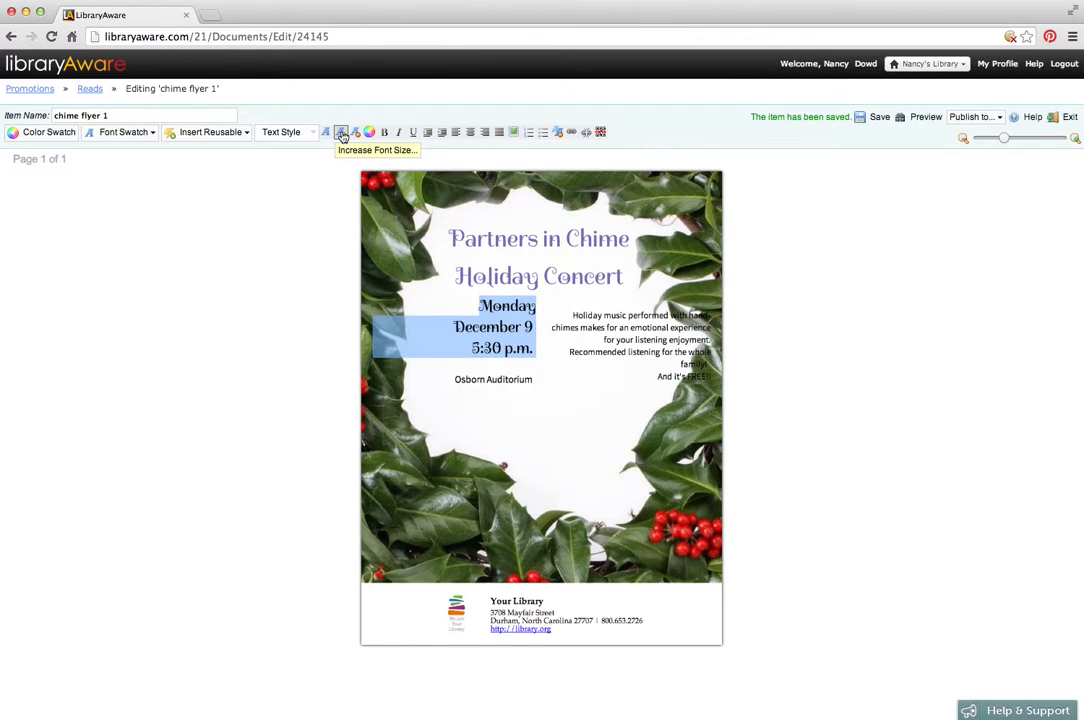
pyautogui.click(341, 132)
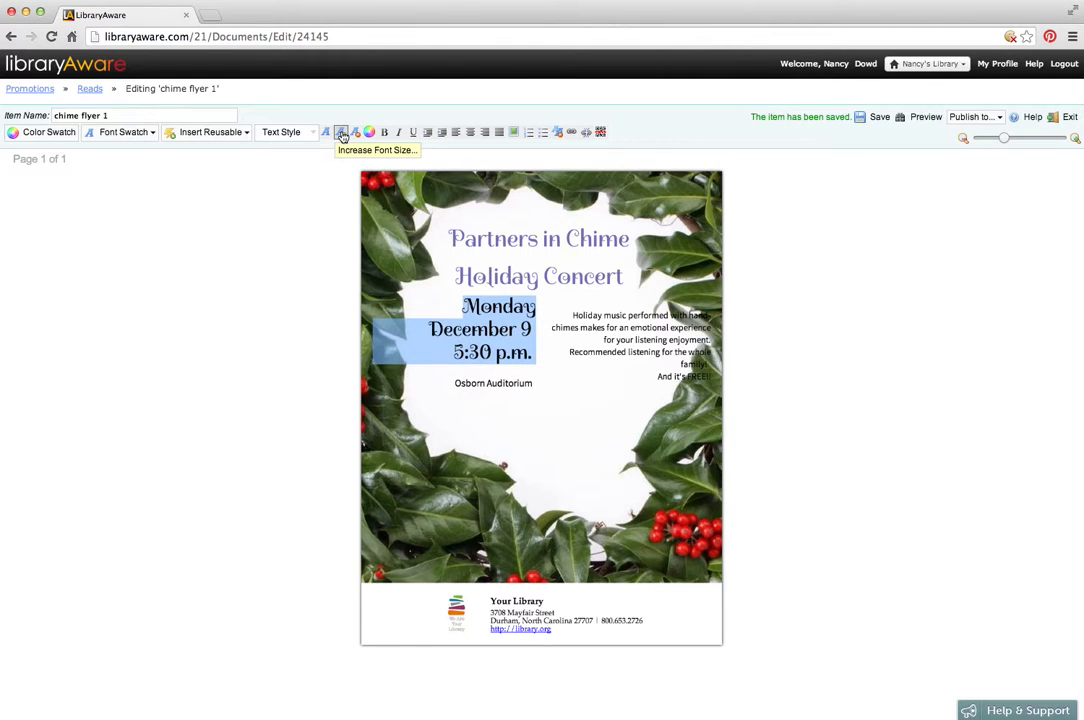
pyautogui.click(341, 133)
pyautogui.click(341, 133)
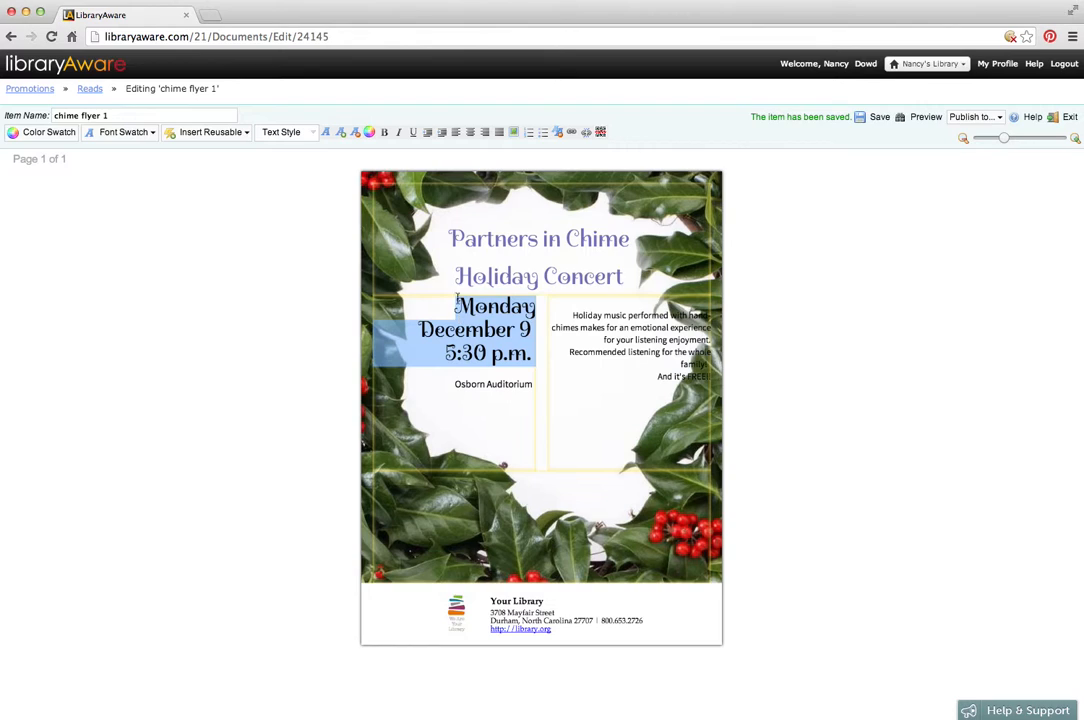
pyautogui.click(517, 436)
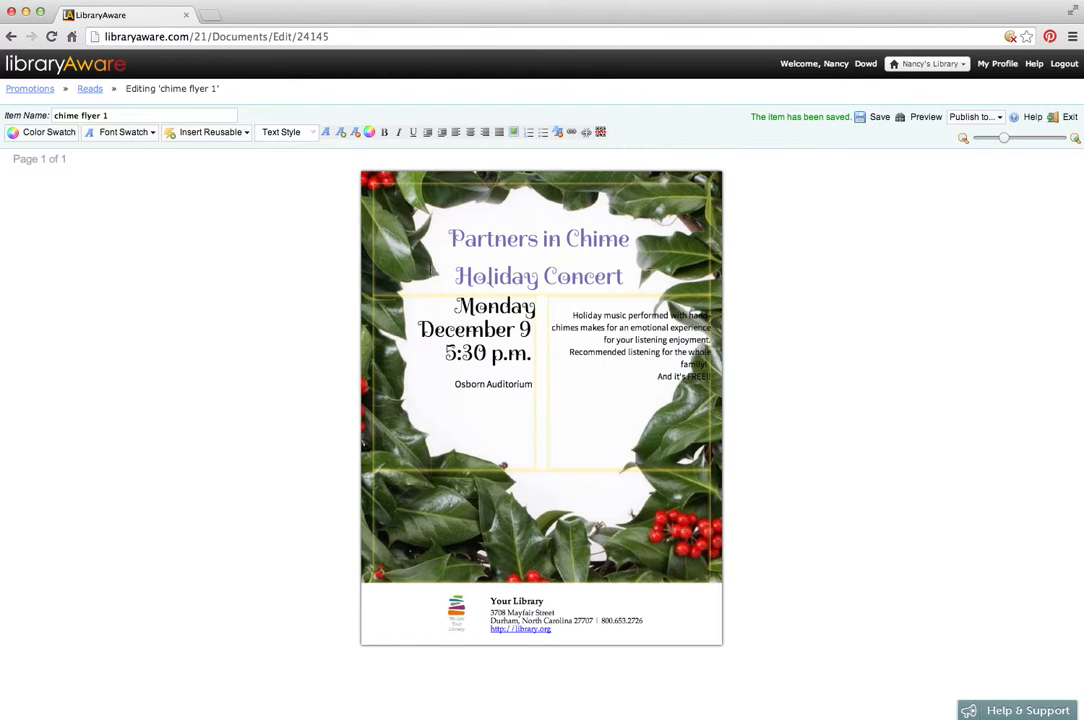
# Step: Left-align the event description and increase its font size by several steps
pyautogui.moveTo(565, 305); pyautogui.dragTo(708, 378)
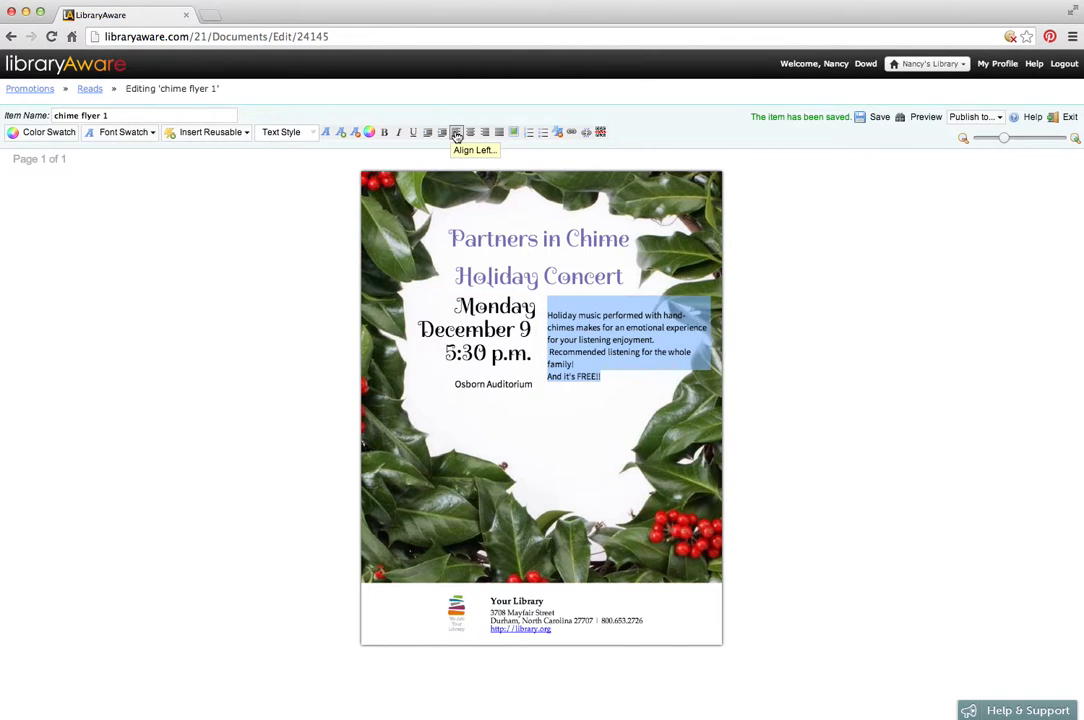
pyautogui.click(456, 132)
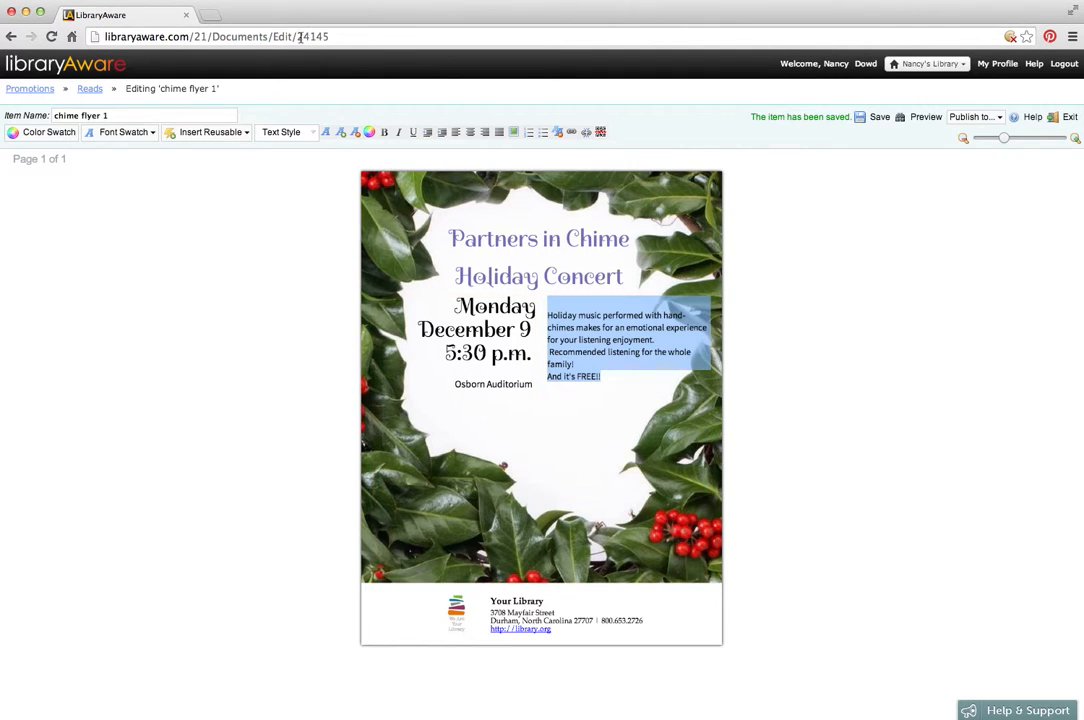
pyautogui.click(343, 137)
pyautogui.click(343, 137)
pyautogui.click(343, 137)
pyautogui.click(343, 137)
pyautogui.click(547, 311)
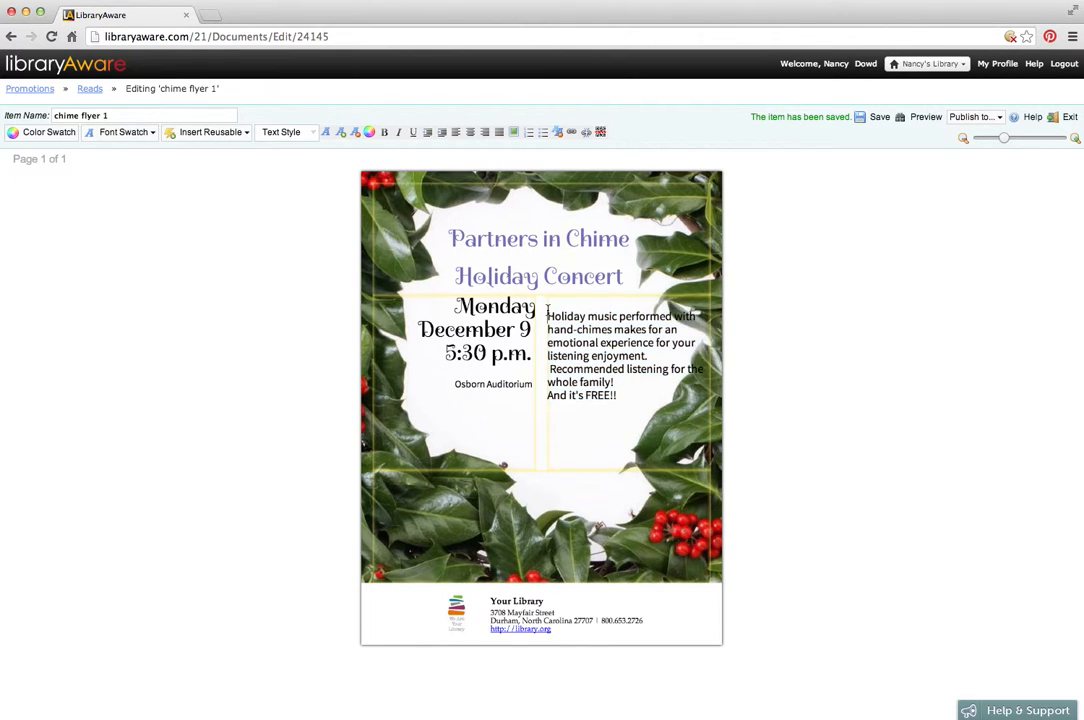
pyautogui.press('BackSpace')
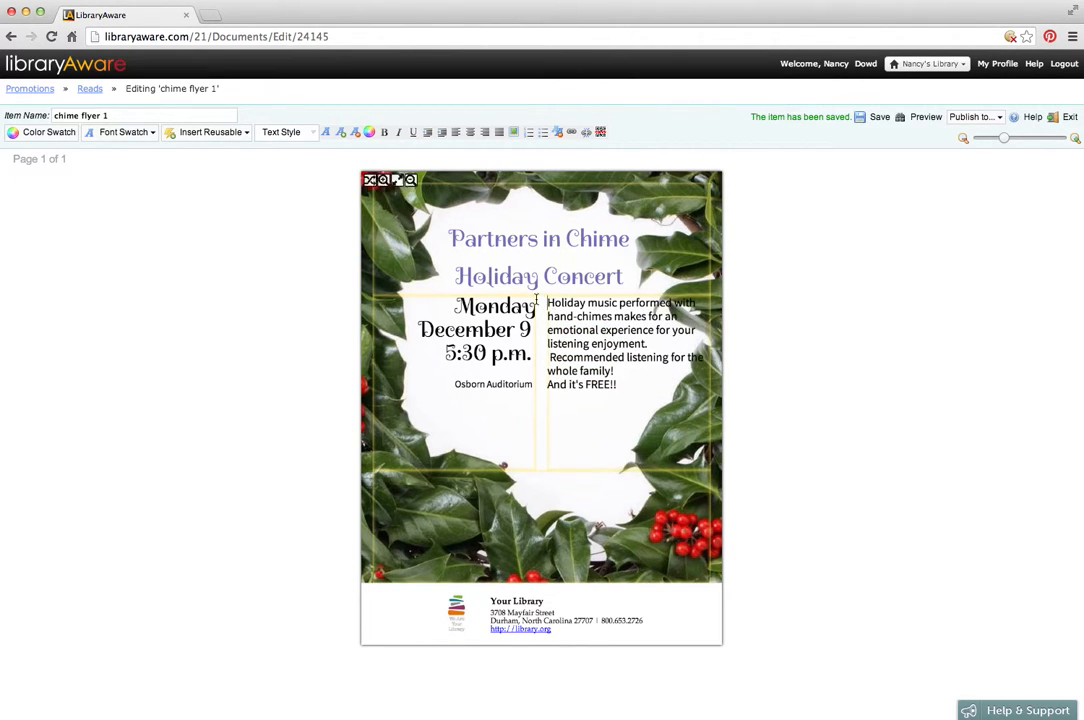
pyautogui.press('Return')
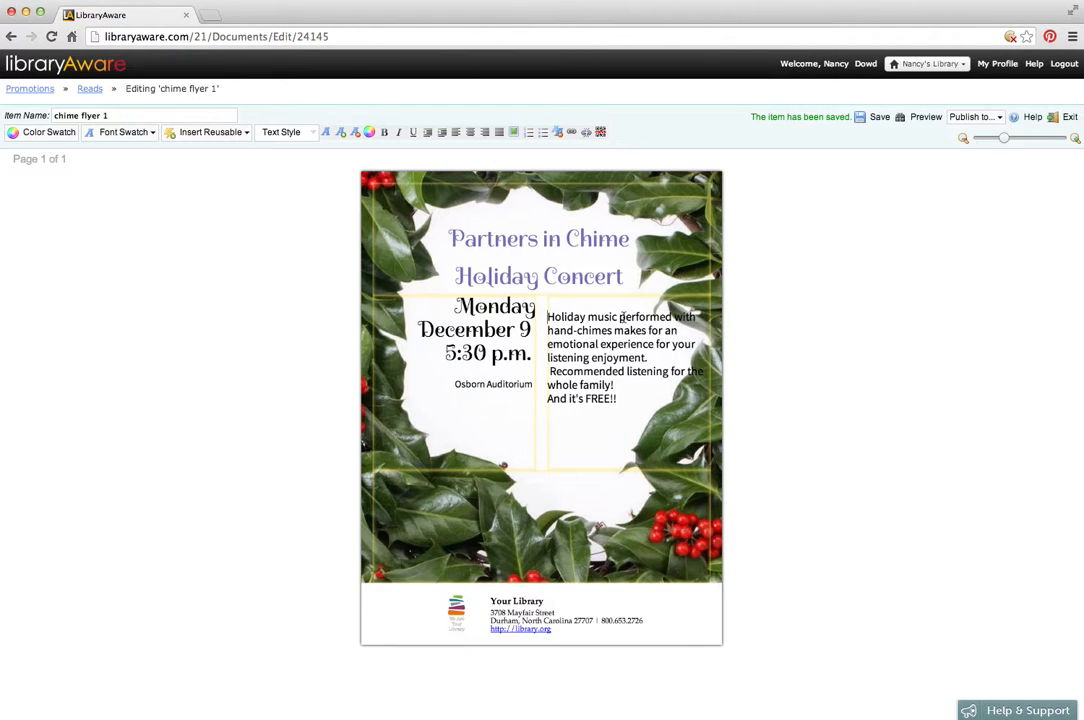
# Step: Break the description into short lines after "Holiday music", "performed with", "hand-chimes", "makes for an" and "emotional experience"
pyautogui.click(620, 317)
pyautogui.press('Return')
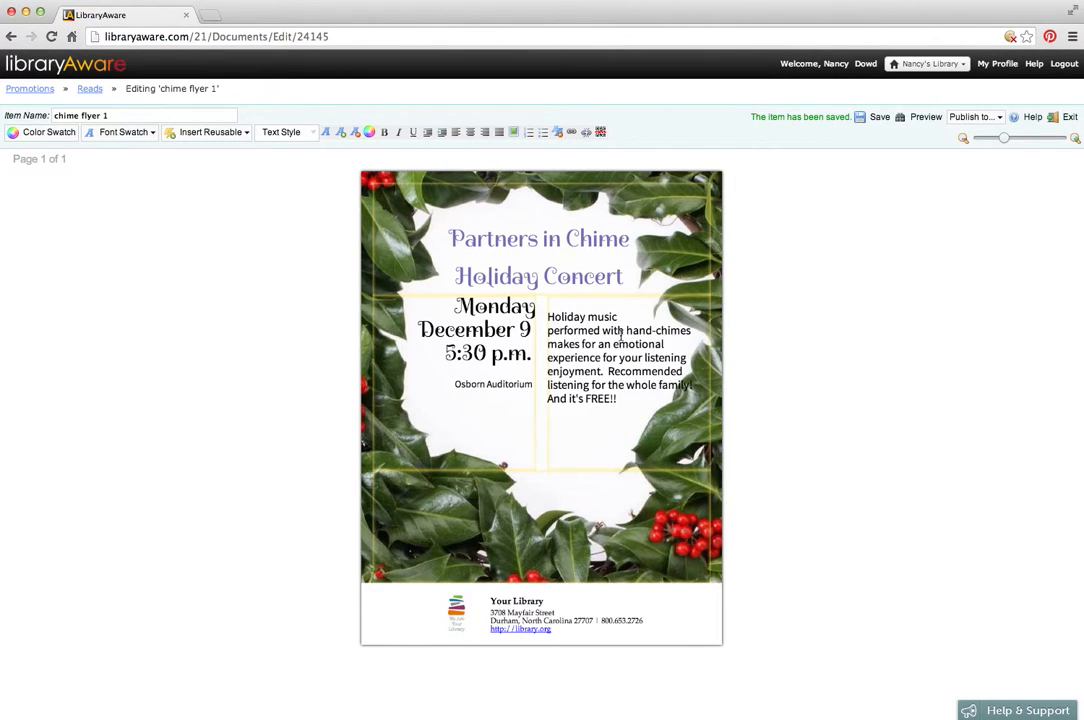
pyautogui.click(627, 330)
pyautogui.press('Return')
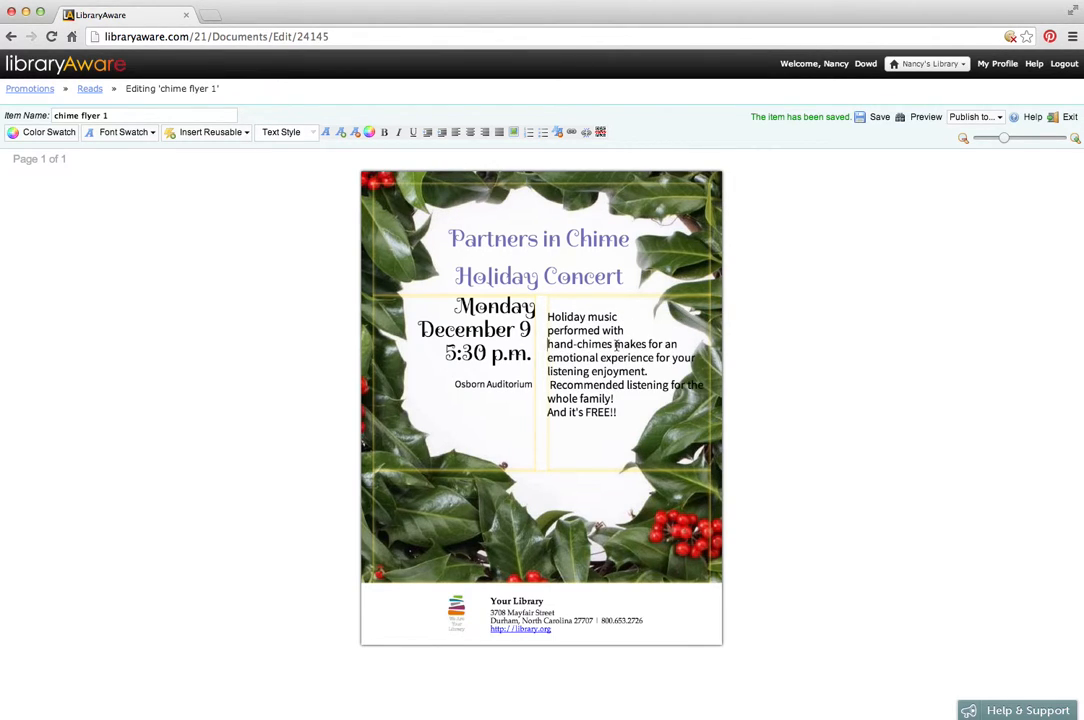
pyautogui.click(613, 344)
pyautogui.press('Return')
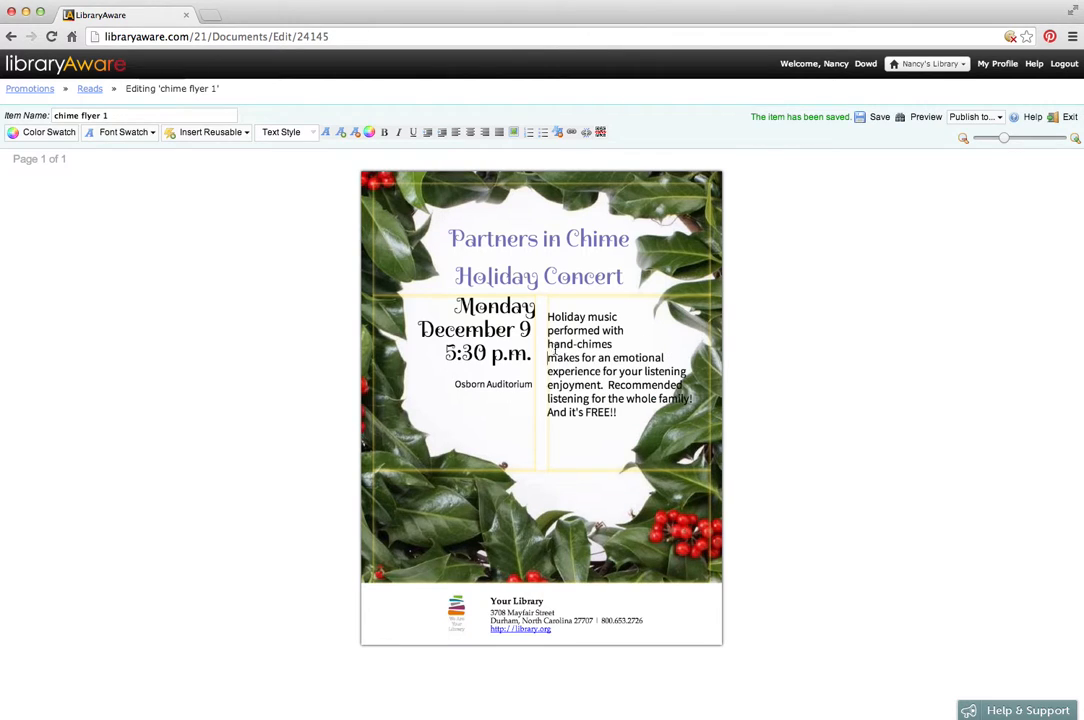
pyautogui.click(612, 357)
pyautogui.press('Return')
pyautogui.click(657, 372)
pyautogui.press('Return')
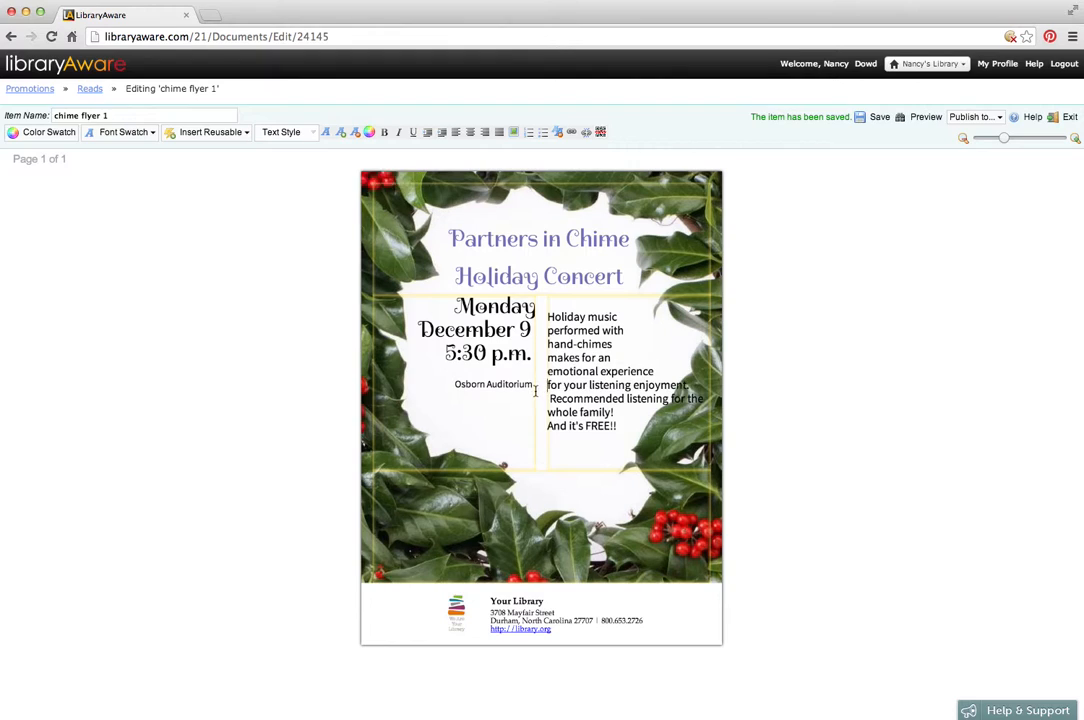
# Step: Remove the extra space before "Recommended" and break the line after "Recommended listening"
pyautogui.click(549, 399)
pyautogui.press('BackSpace')
pyautogui.press('BackSpace')
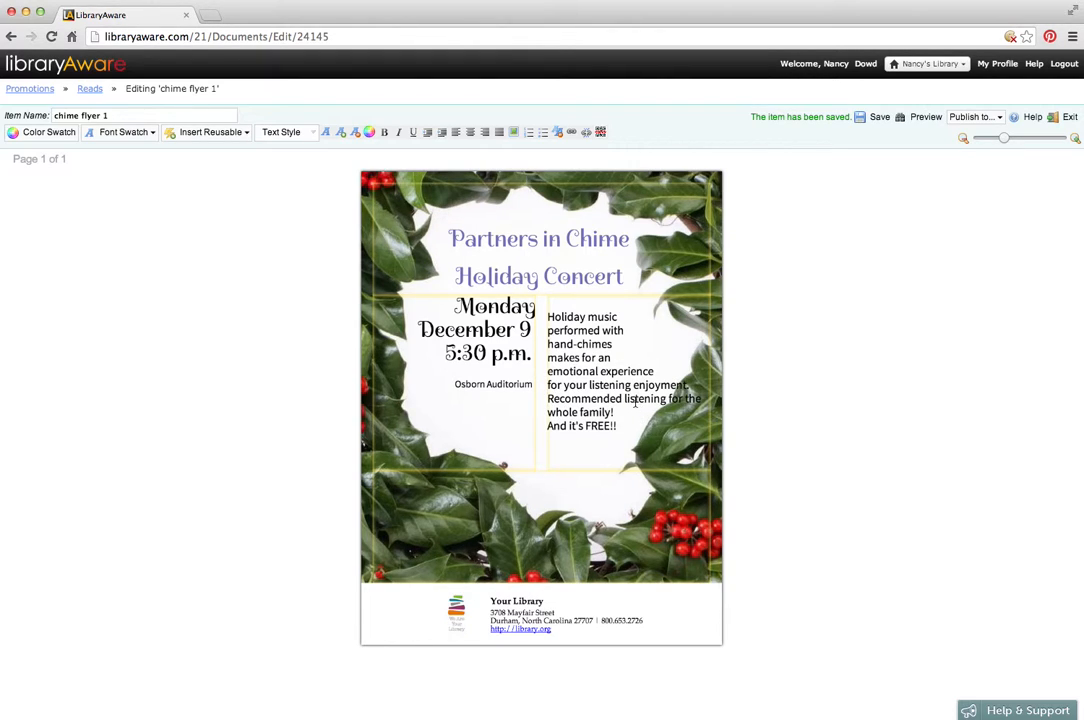
pyautogui.click(669, 399)
pyautogui.press('Return')
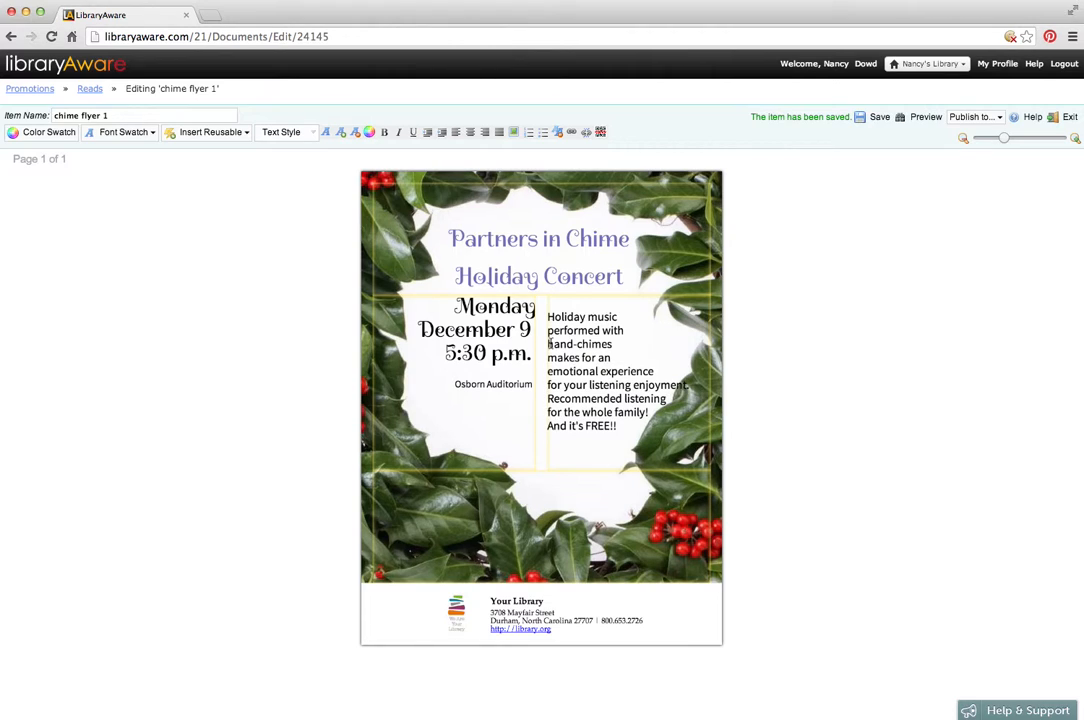
# Step: Remove the blank line above the description and insert a blank line before "And it's FREE!!"
pyautogui.press('BackSpace')
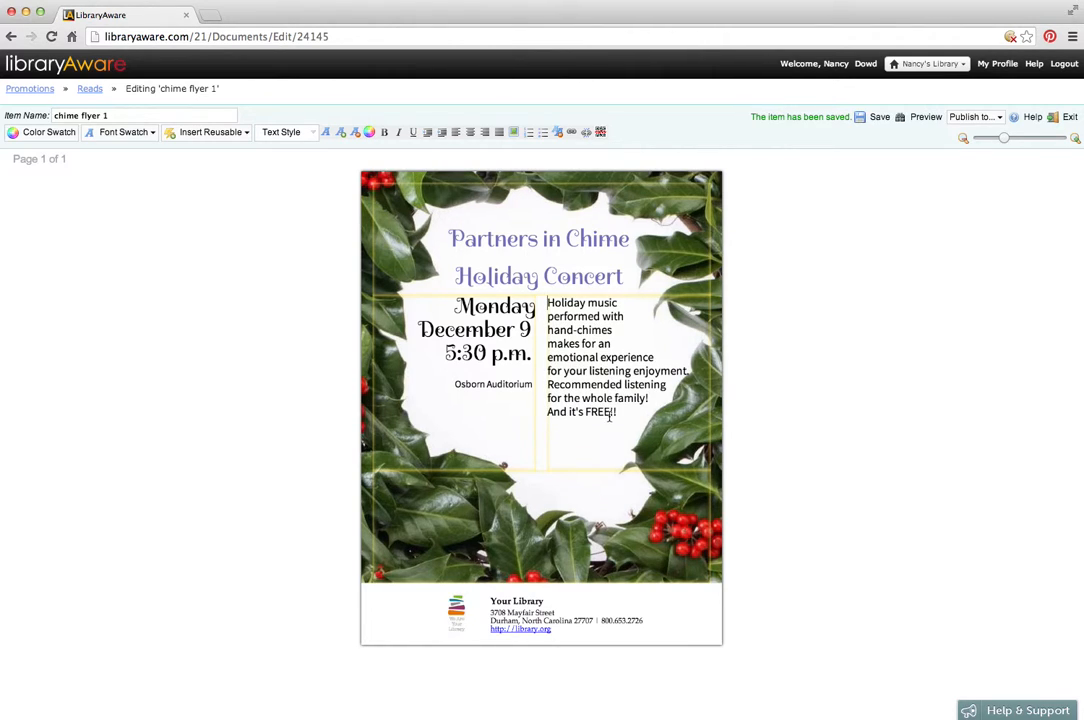
pyautogui.press('Return')
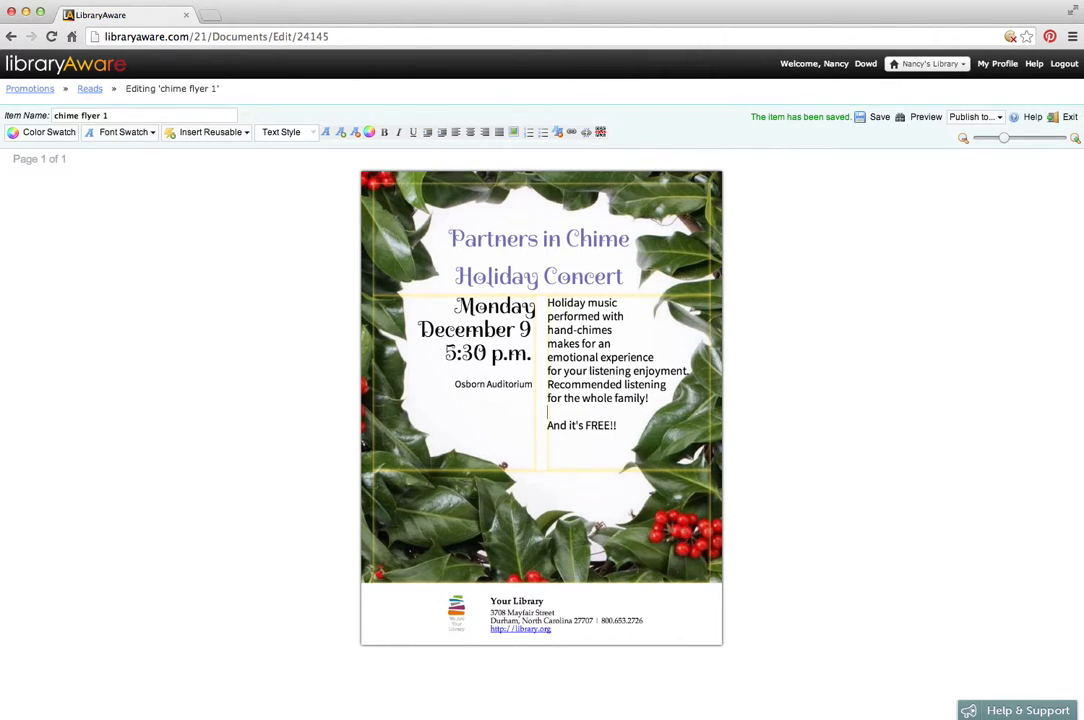
# Step: Make "And it's FREE!!" bold and increase its font size slightly
pyautogui.moveTo(618, 432); pyautogui.dragTo(546, 427)
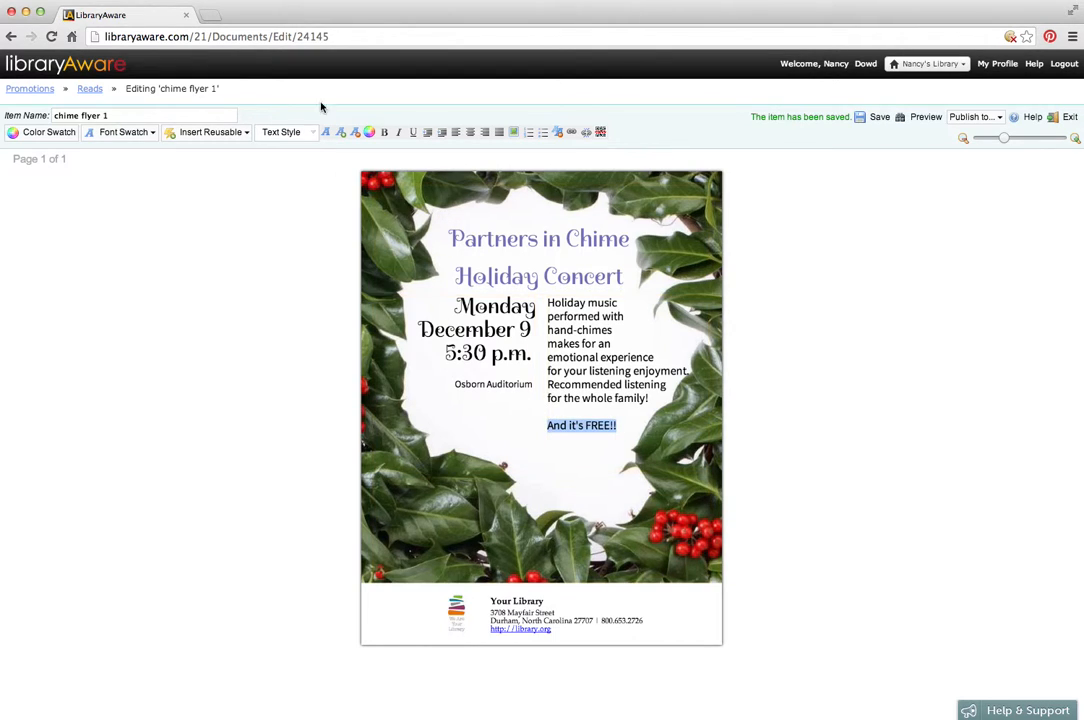
pyautogui.click(384, 133)
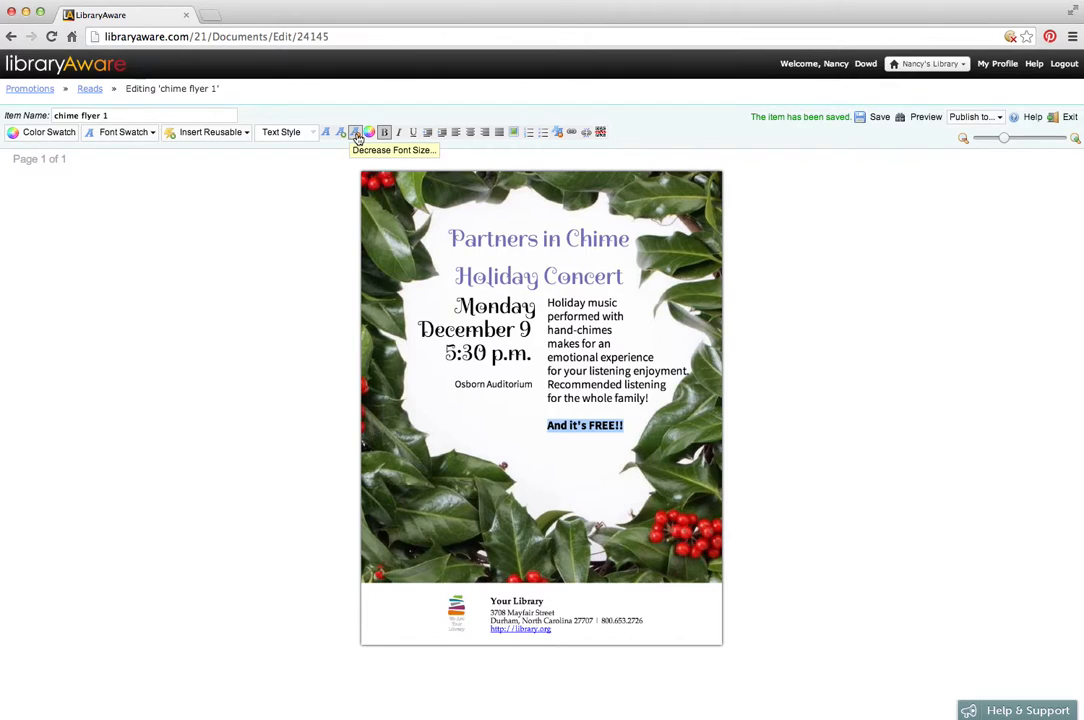
pyautogui.click(341, 133)
pyautogui.click(341, 134)
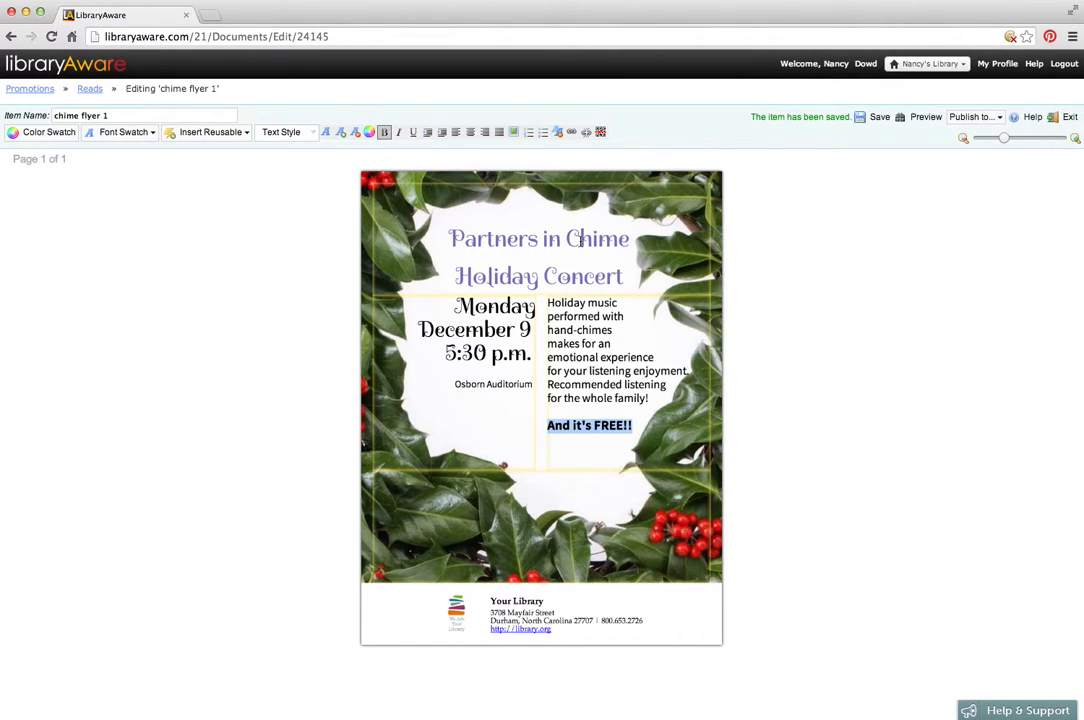
# Step: Copy the hex code of the purple text color 716fb3 from the flyer's color swatch, leaving the swatch unchanged
pyautogui.click(62, 137)
pyautogui.moveTo(501, 346); pyautogui.dragTo(193, 259)
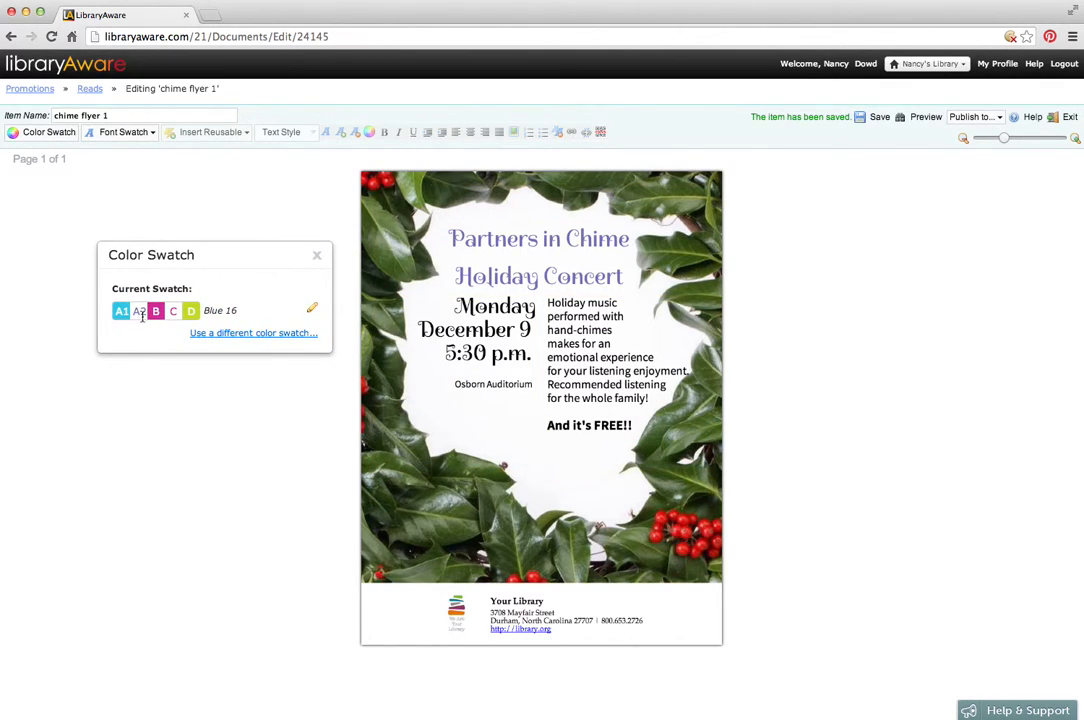
pyautogui.click(253, 333)
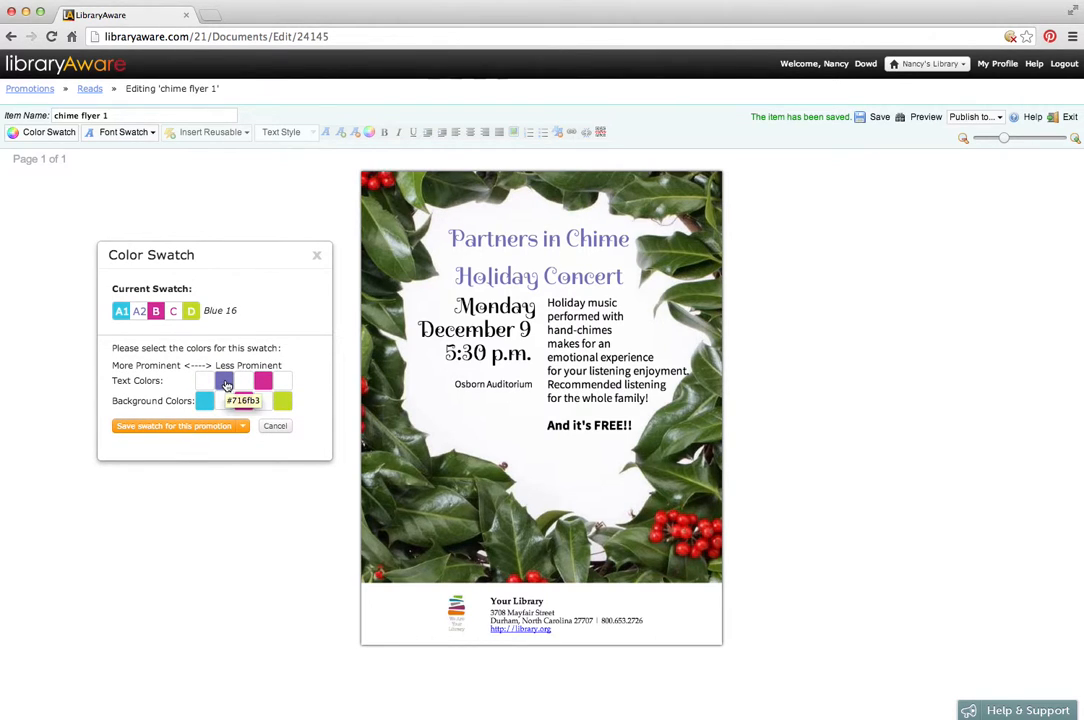
pyautogui.click(225, 383)
pyautogui.moveTo(382, 501); pyautogui.dragTo(431, 501)
pyautogui.press('super+c')
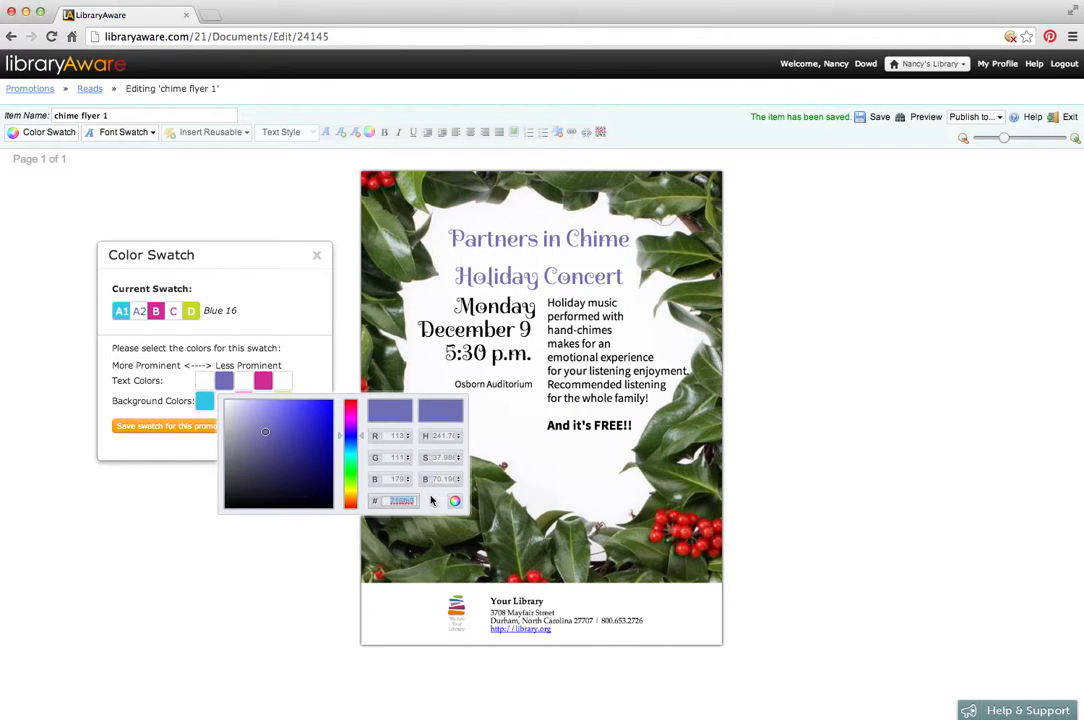
pyautogui.click(316, 255)
# Step: Color the "And it's FREE!!" text with the copied purple hex code 716fb3
pyautogui.moveTo(639, 427); pyautogui.dragTo(548, 423)
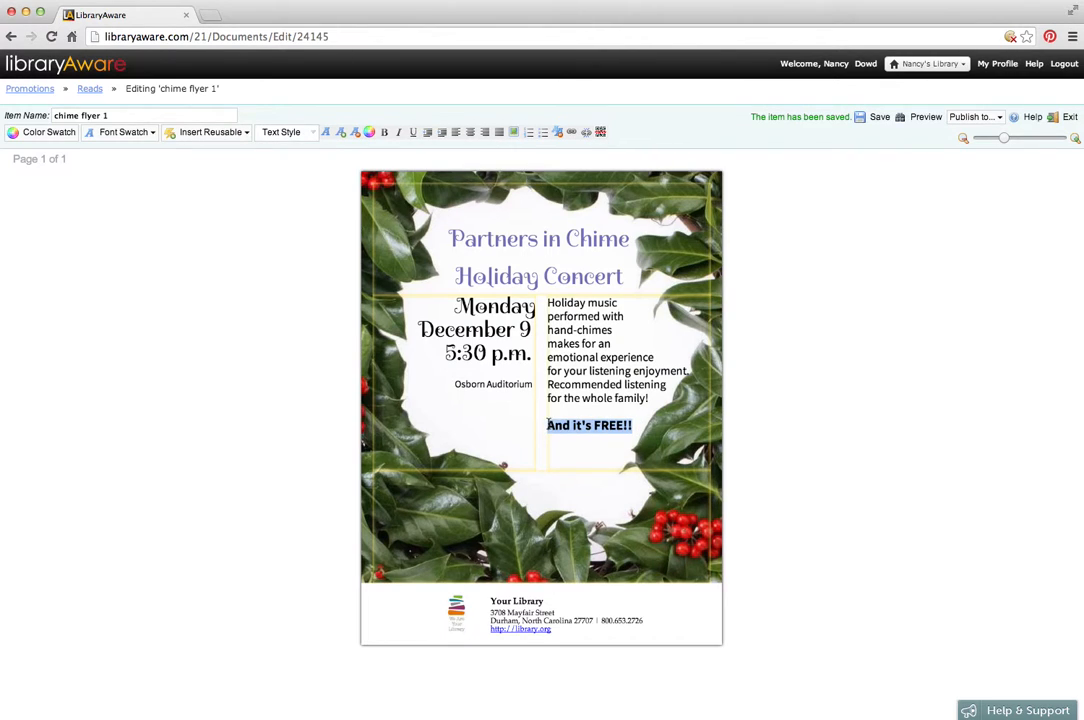
pyautogui.click(370, 132)
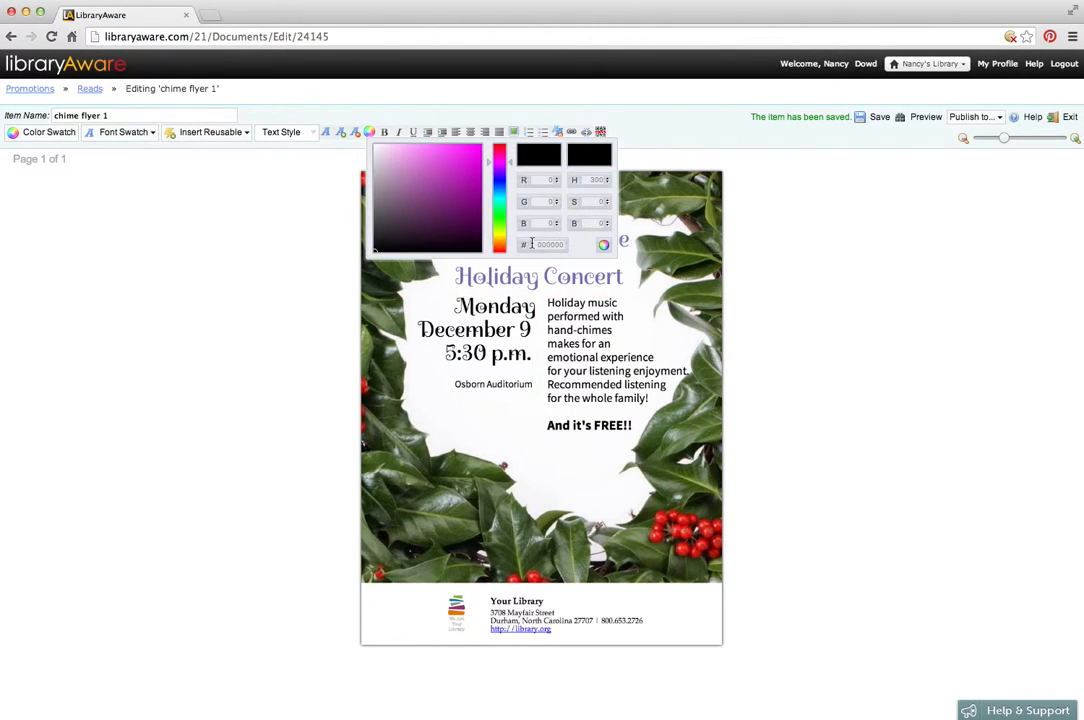
pyautogui.click(600, 244)
pyautogui.press('super+v')
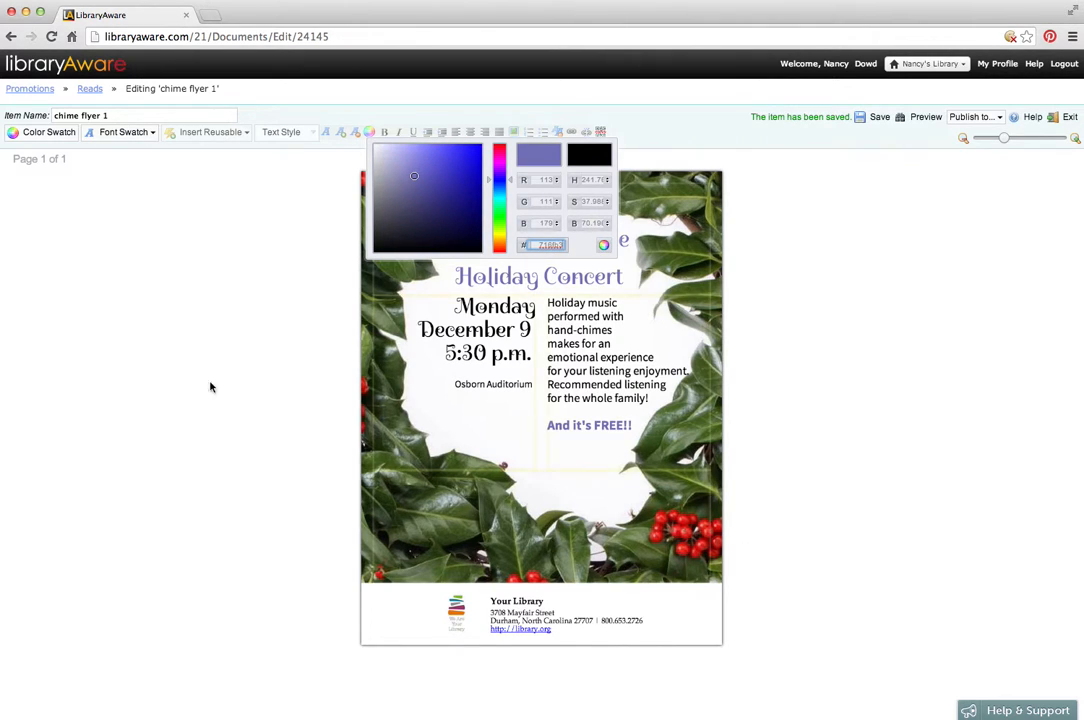
pyautogui.click(40, 312)
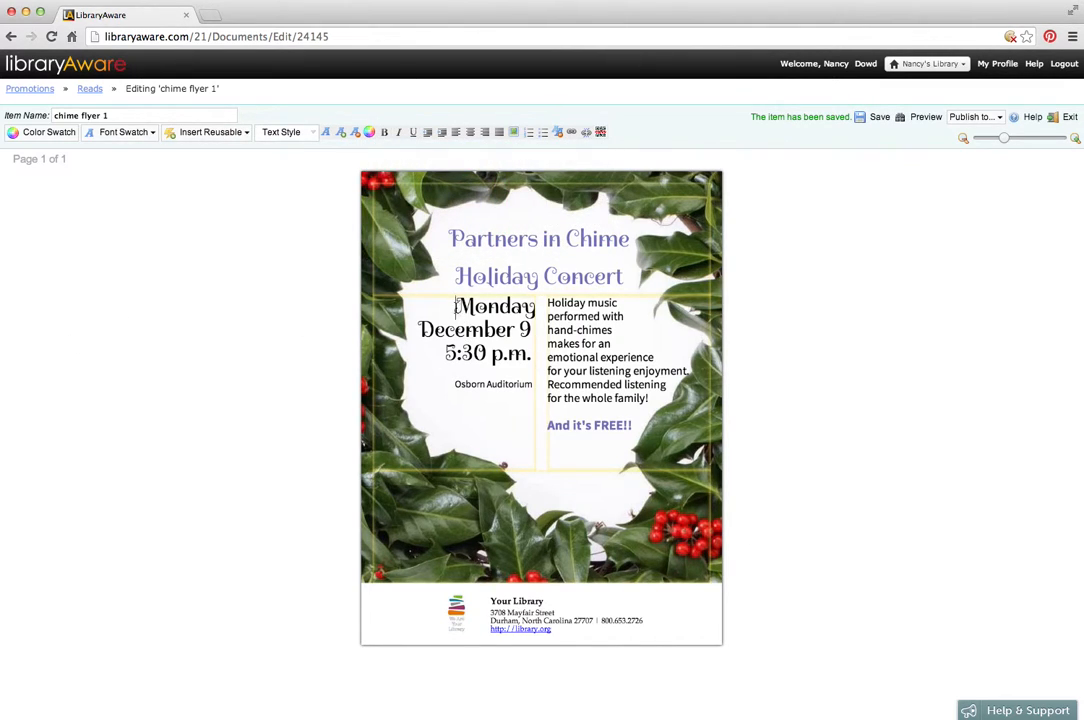
# Step: Insert a blank line above "Monday" to move the date block down
pyautogui.press('Return')
pyautogui.click(215, 295)
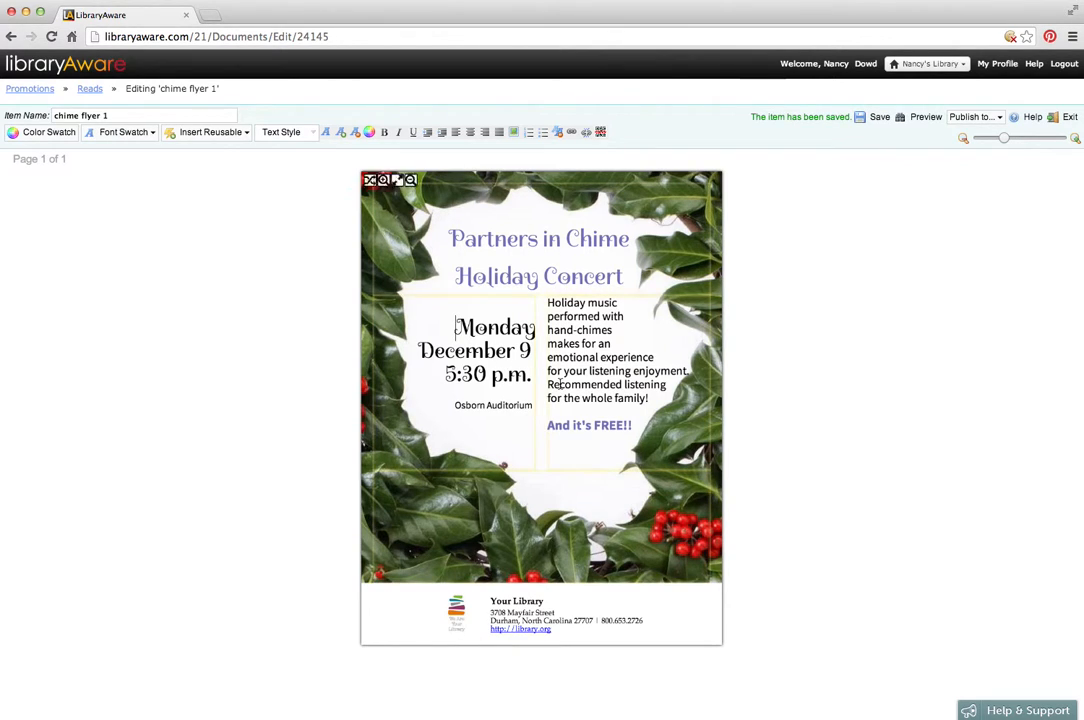
# Step: Decrease the description's font size by one step and rejoin "hand-chimes" with the "performed with" line
pyautogui.moveTo(653, 399); pyautogui.dragTo(548, 302)
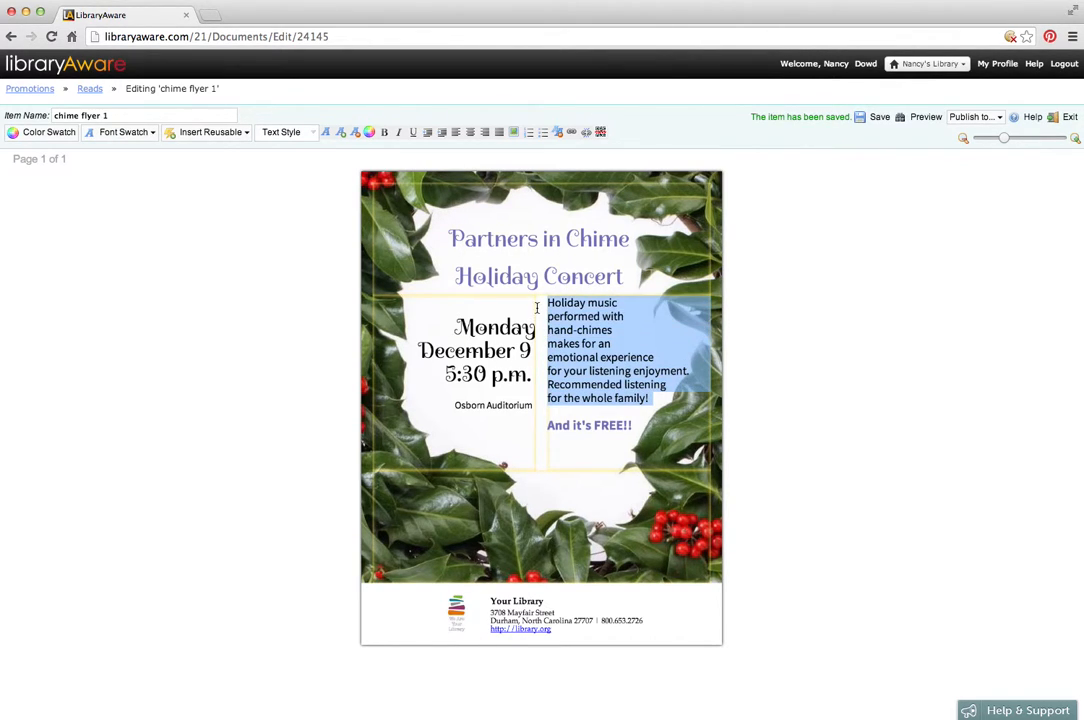
pyautogui.click(356, 136)
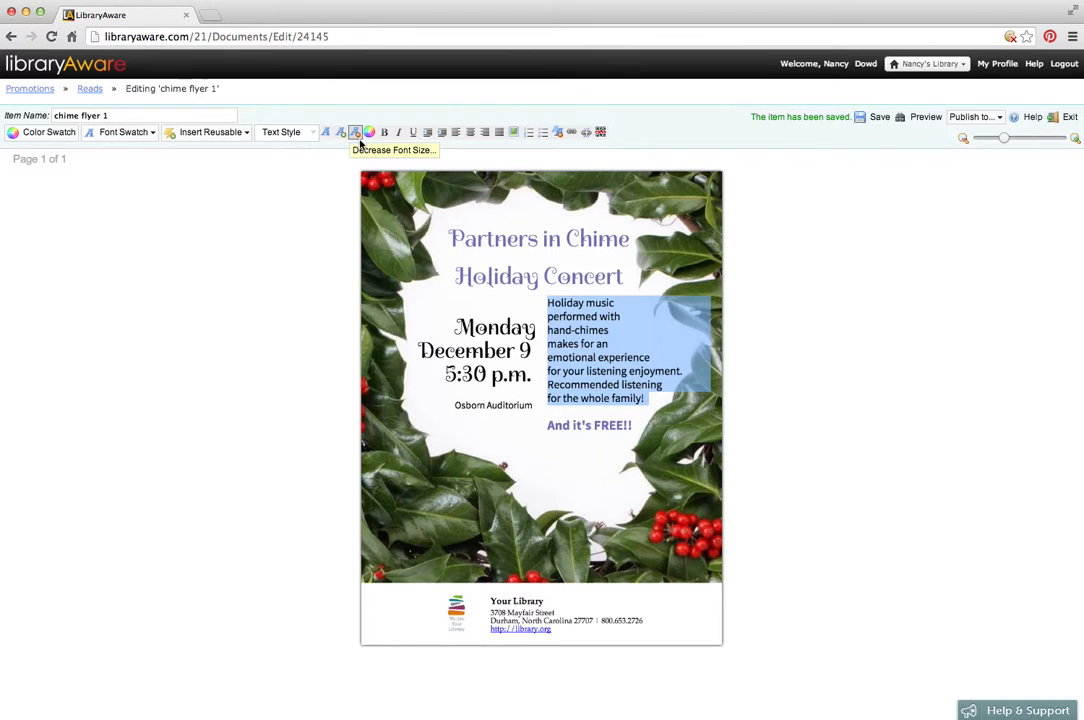
pyautogui.click(548, 330)
pyautogui.press('BackSpace')
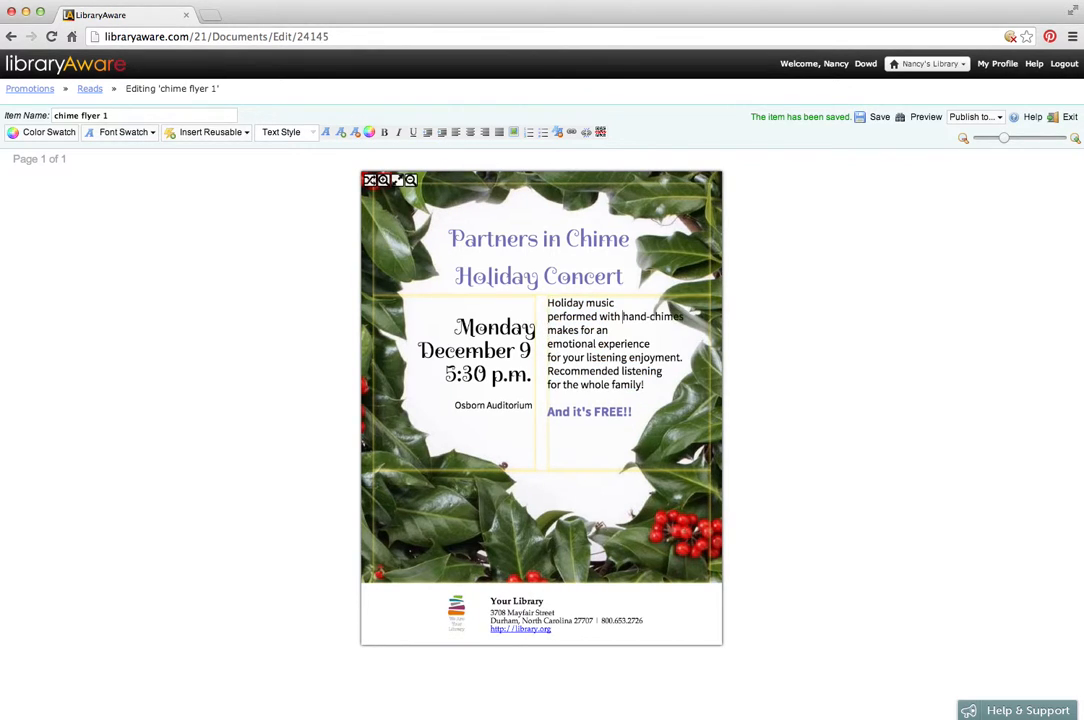
# Step: Insert two blank lines above the description and remove the line breaks before "emotional" and "for your"
pyautogui.press('Return')
pyautogui.press('Return')
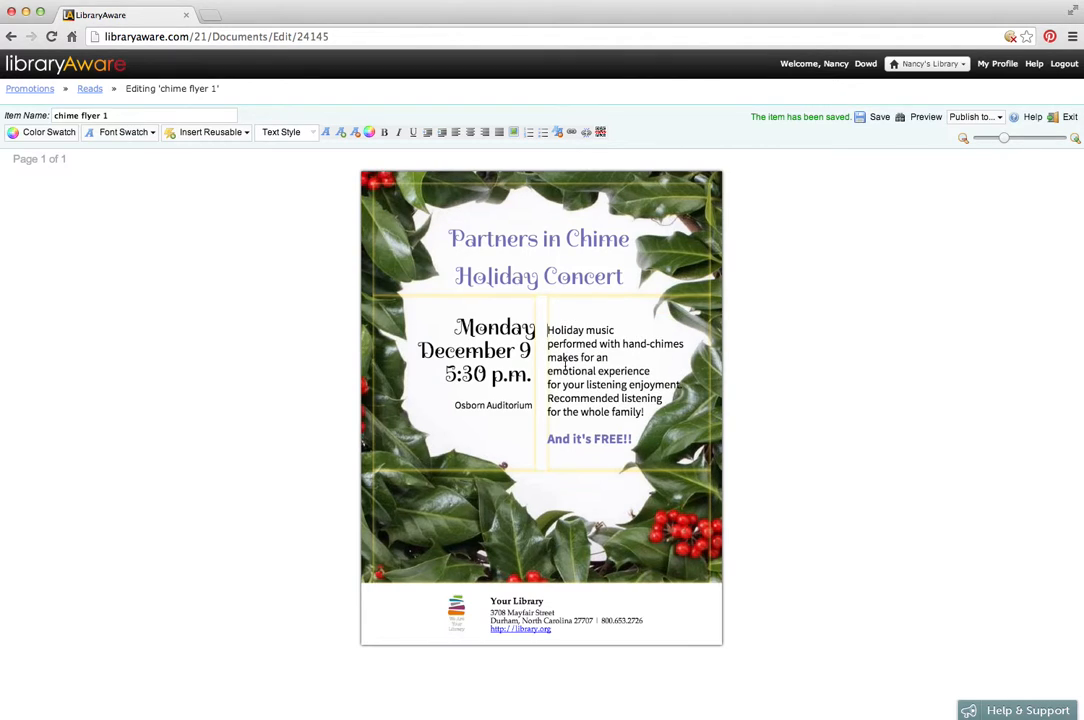
pyautogui.click(547, 371)
pyautogui.press('BackSpace')
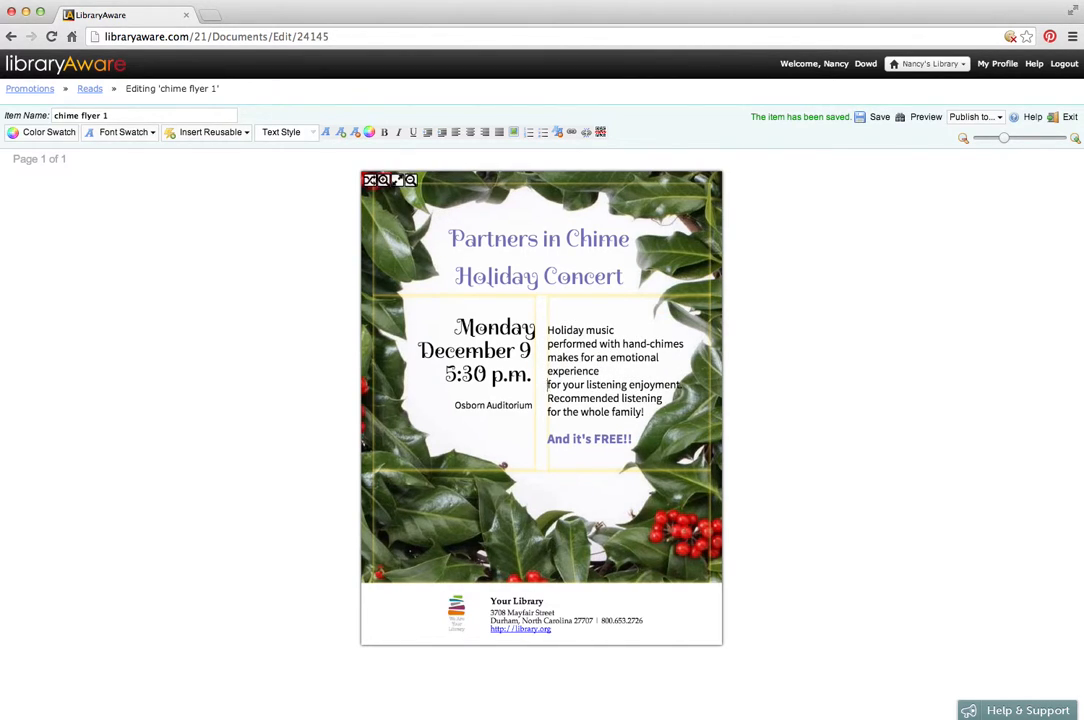
pyautogui.click(547, 385)
pyautogui.press('BackSpace')
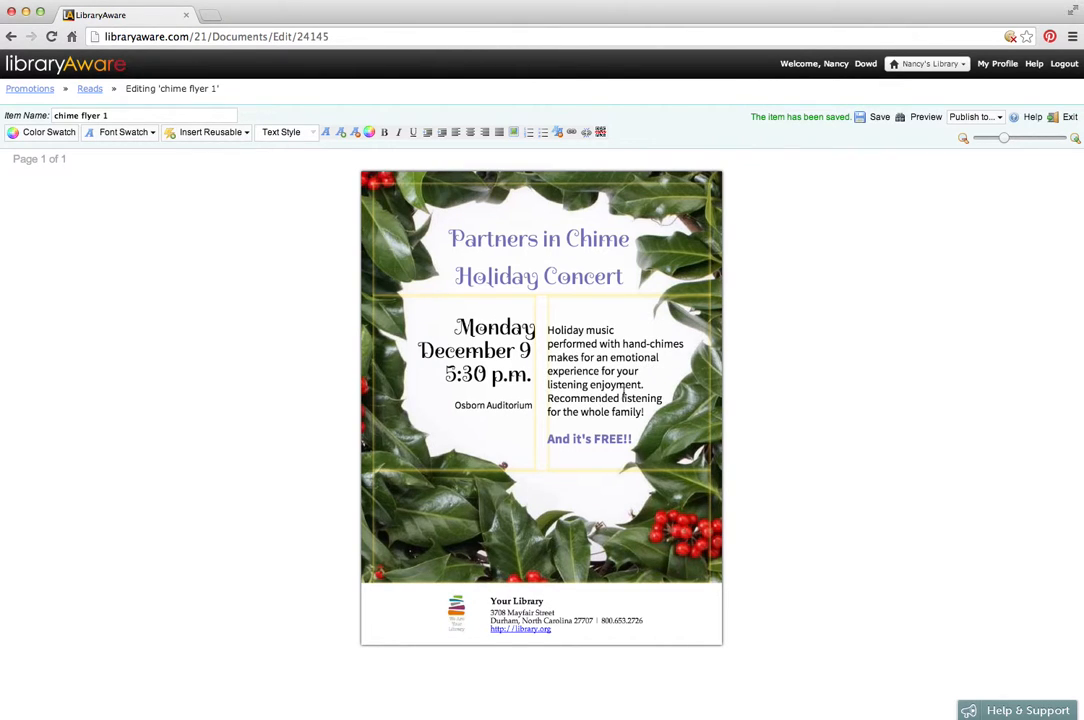
# Step: Shift the wreath background image slightly down and to the right behind the text, and save the flyer
pyautogui.click(583, 315)
pyautogui.moveTo(368, 521); pyautogui.dragTo(385, 529)
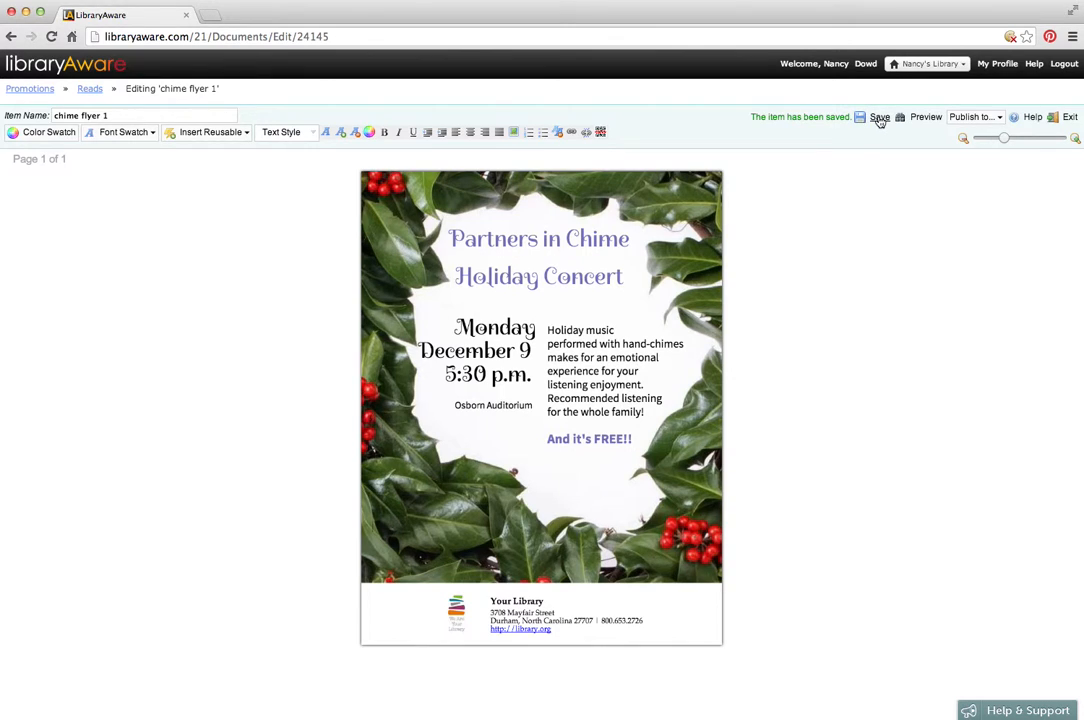
pyautogui.click(880, 118)
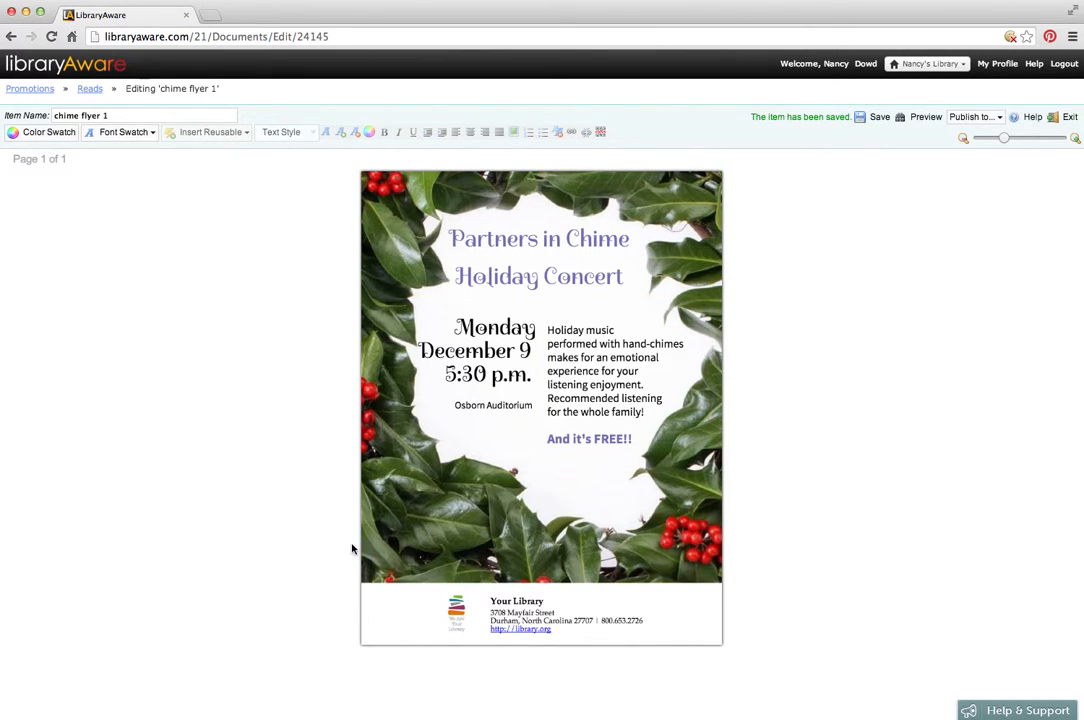
# Step: View the available publishing destinations for the flyer without choosing one
pyautogui.click(966, 118)
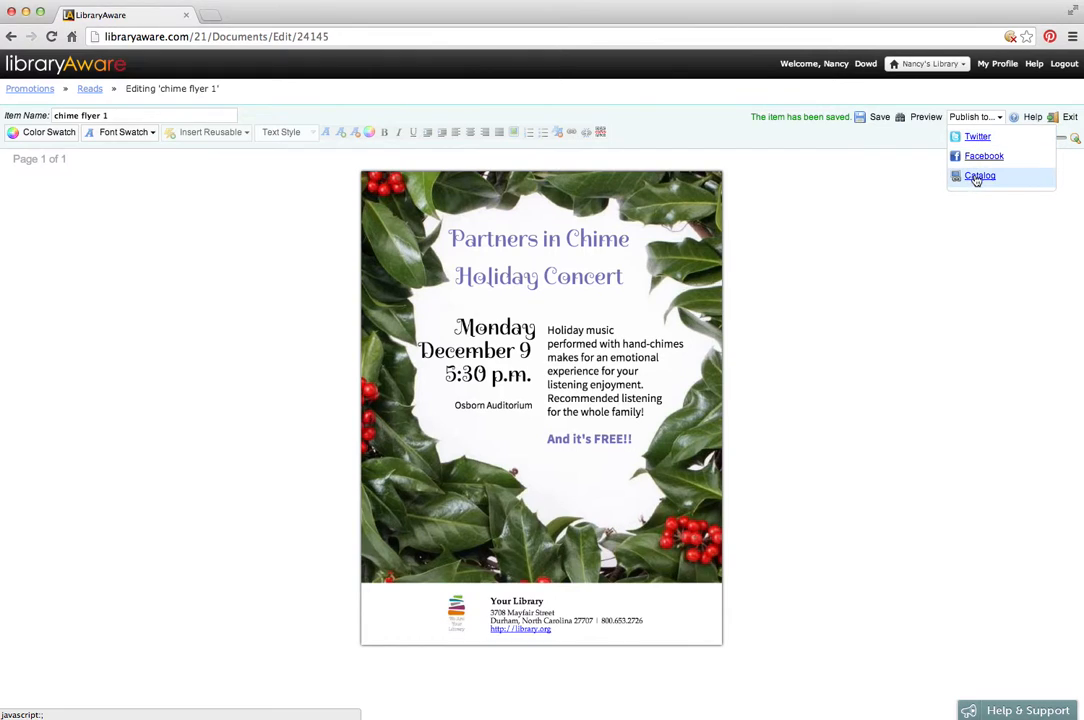
pyautogui.click(896, 214)
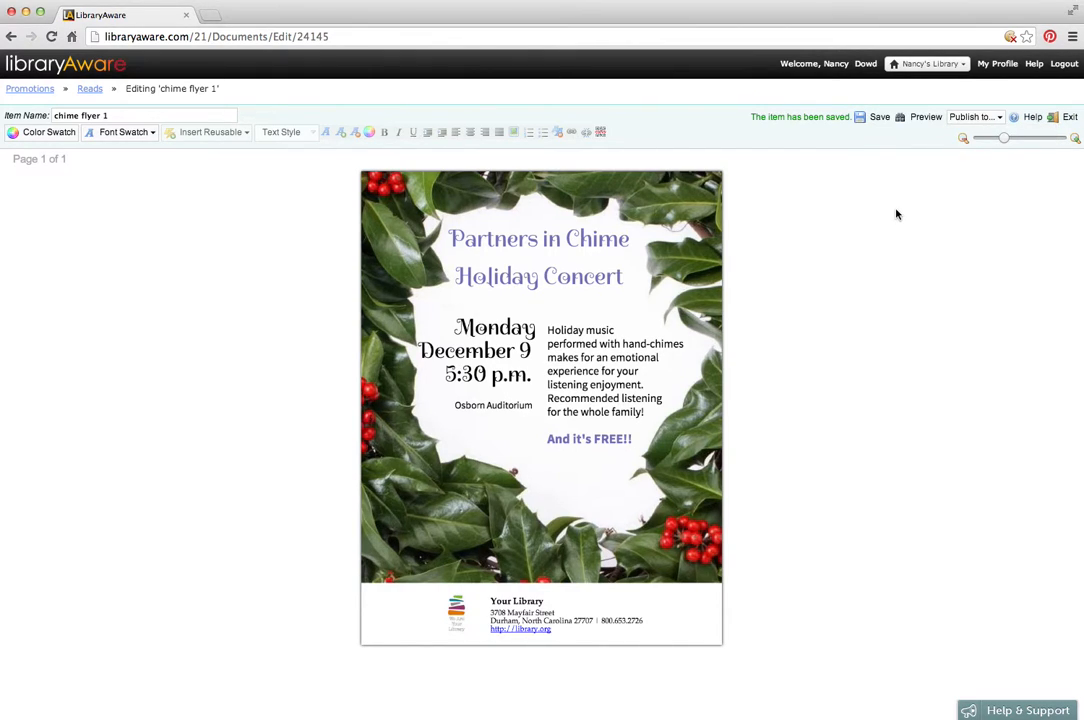